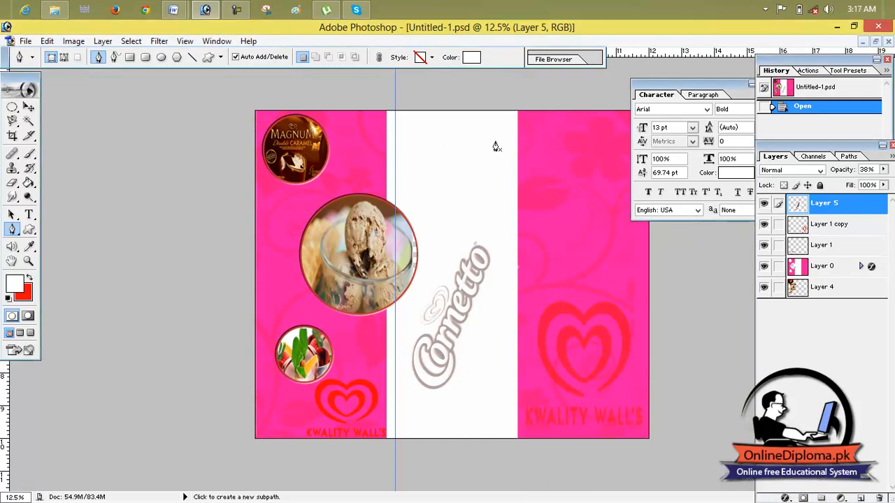
# - Move the Character palette slightly down beside the canvas and collapse it
pyautogui.click(736, 90)
pyautogui.moveTo(737, 89); pyautogui.dragTo(721, 112)
pyautogui.click(736, 106)
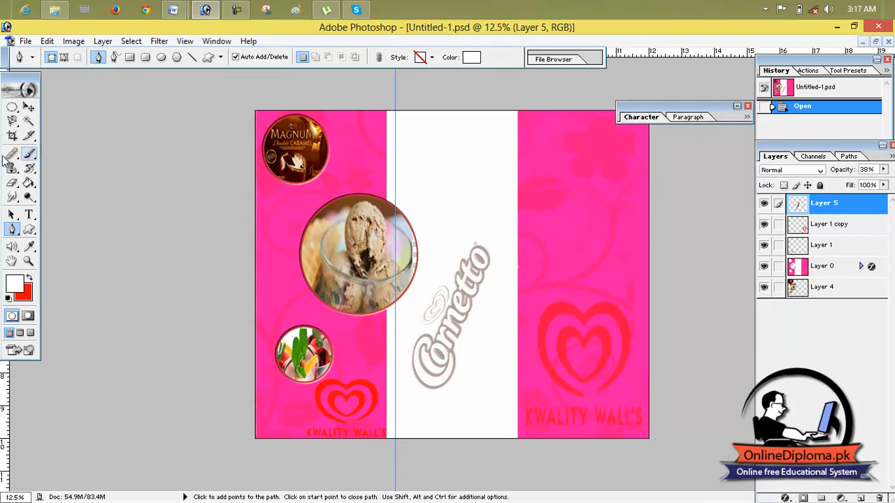
# - Draw a paragraph text box across the upper part of the white middle panel and justify it with the last line centered
pyautogui.moveTo(29, 214); pyautogui.dragTo(67, 213)
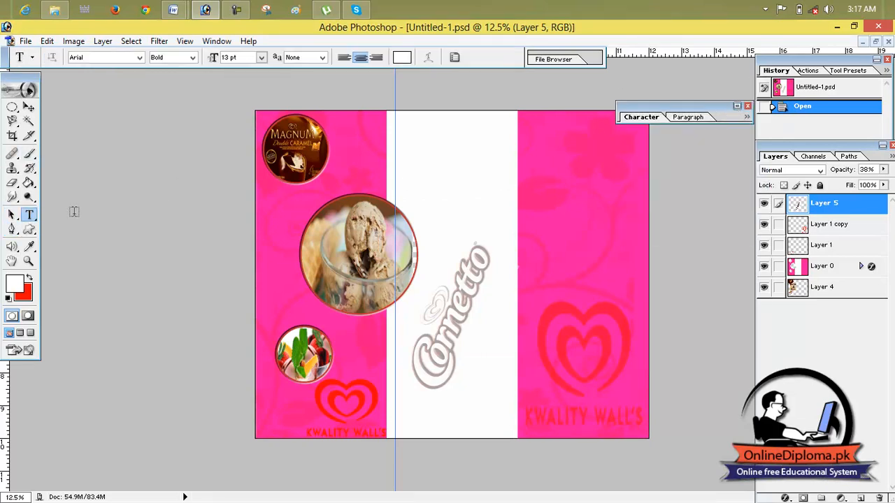
pyautogui.moveTo(395, 128); pyautogui.dragTo(514, 181)
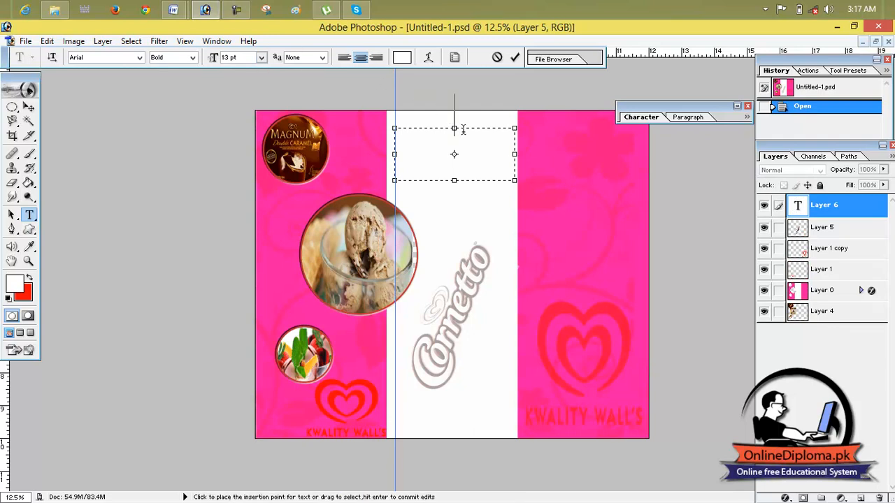
pyautogui.click(680, 119)
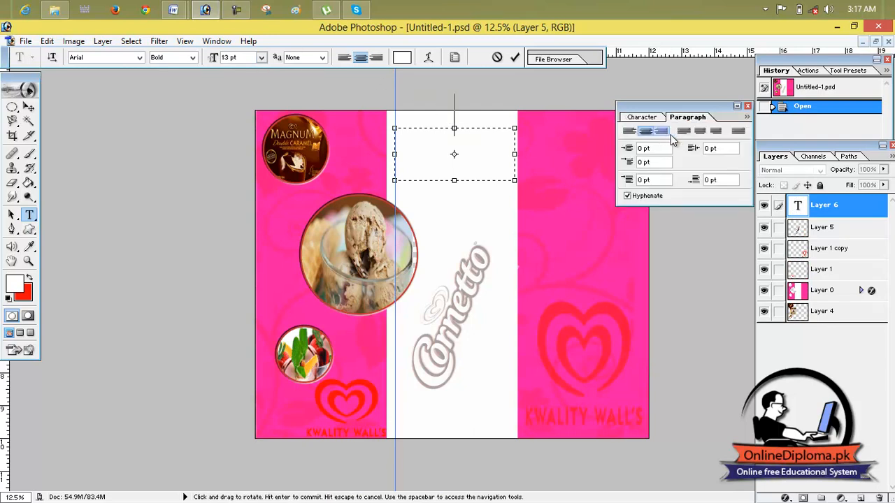
pyautogui.click(700, 132)
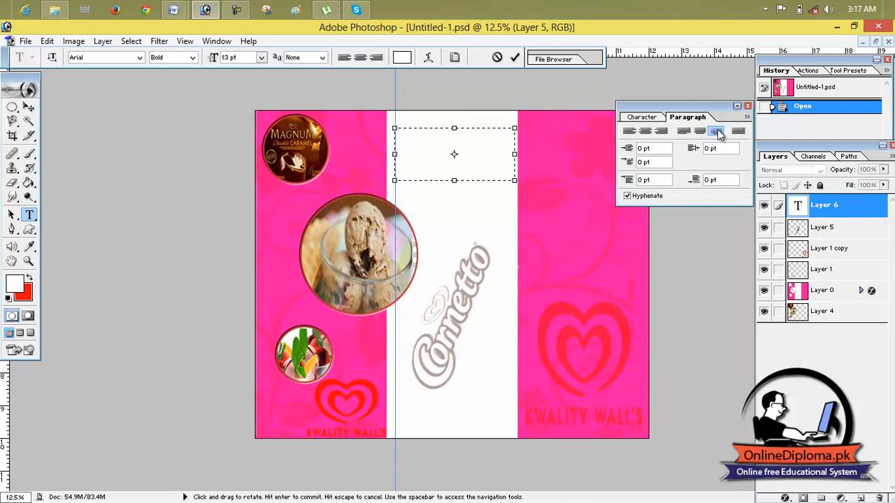
pyautogui.click(700, 132)
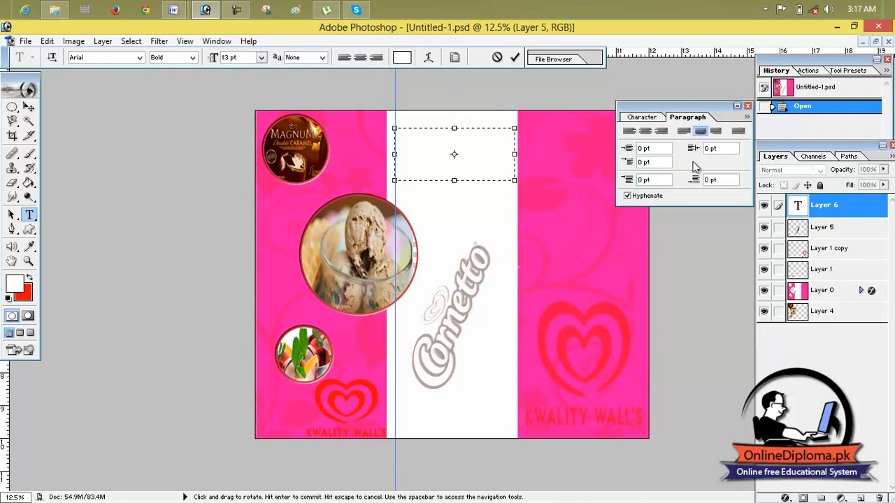
# - Examine the text box's character formatting, including the kerning and vertical scale settings
pyautogui.click(642, 117)
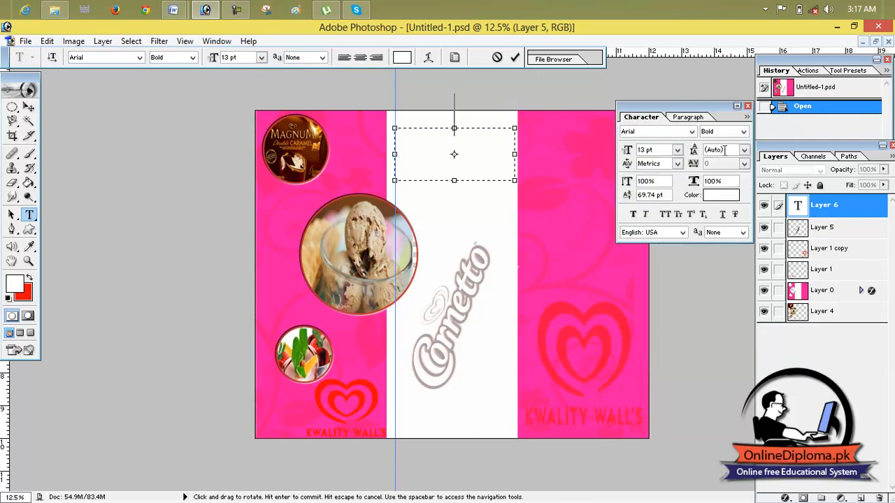
pyautogui.click(677, 164)
pyautogui.click(673, 176)
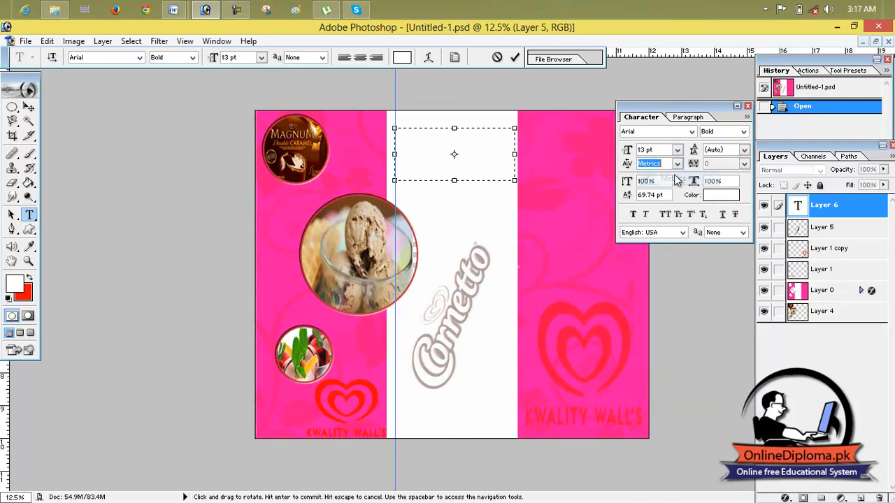
pyautogui.click(657, 184)
pyautogui.click(627, 182)
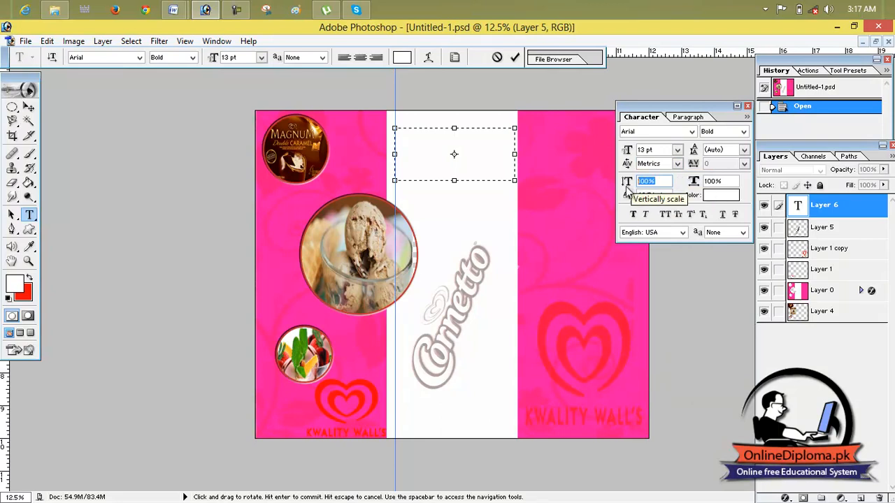
pyautogui.click(668, 196)
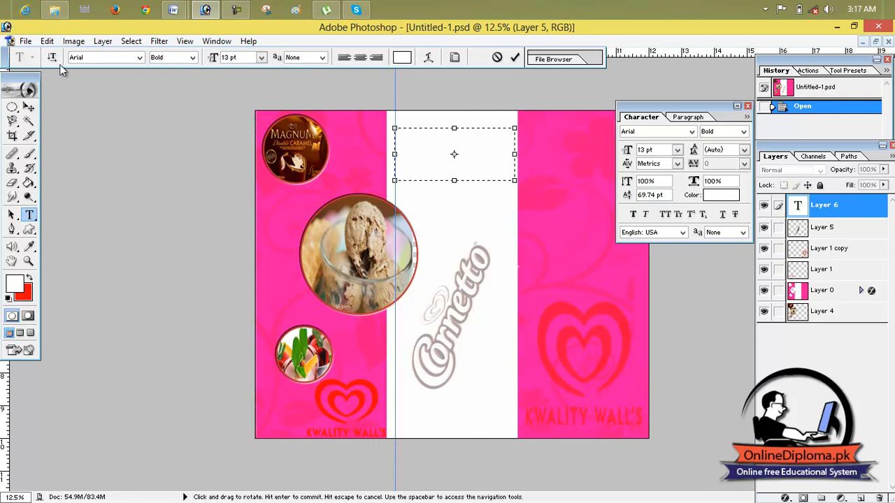
# - Copy the heading "WALL'S - GLOBAL LEADER" from Document1 in Word and paste it into the text box in Photoshop
pyautogui.moveTo(175, 10)
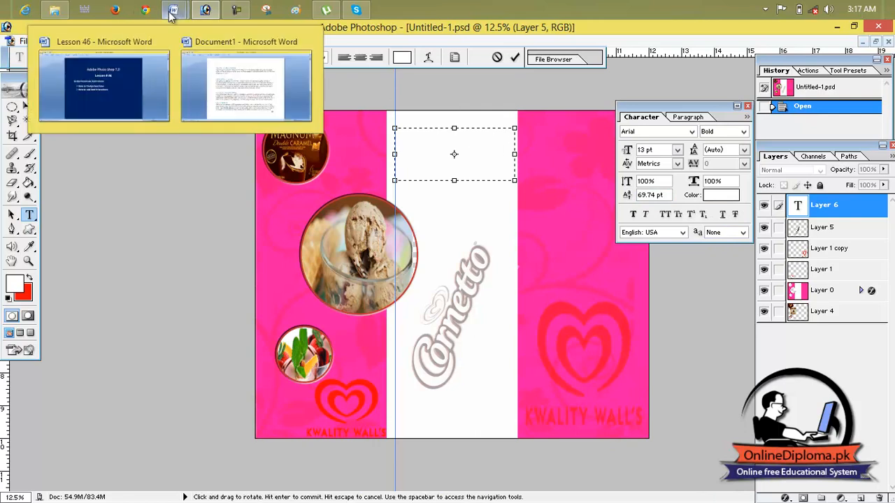
pyautogui.click(177, 64)
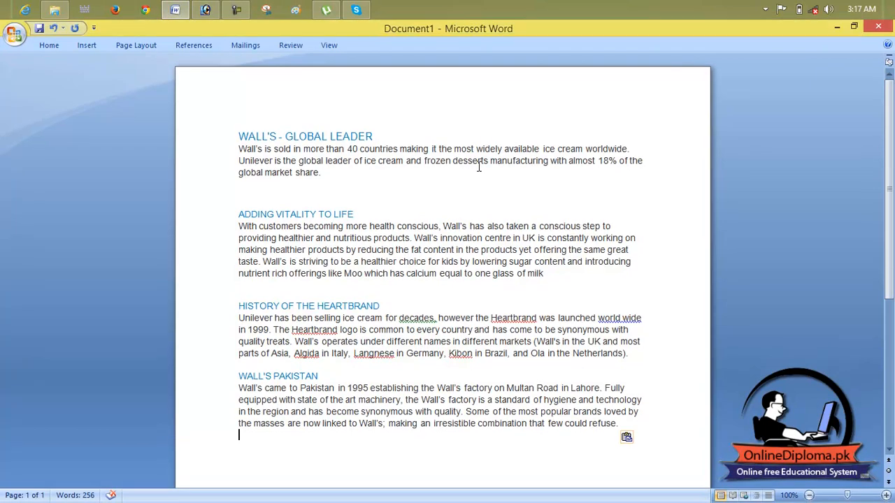
pyautogui.moveTo(376, 137); pyautogui.dragTo(210, 136)
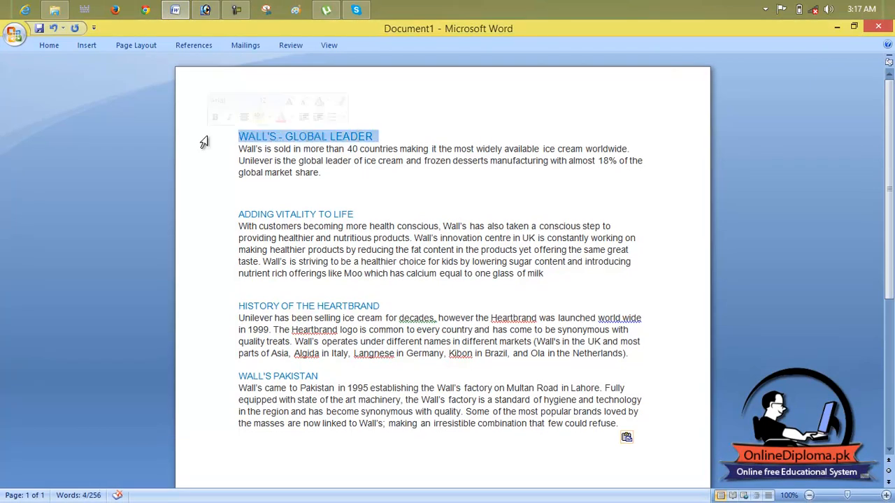
pyautogui.click(205, 10)
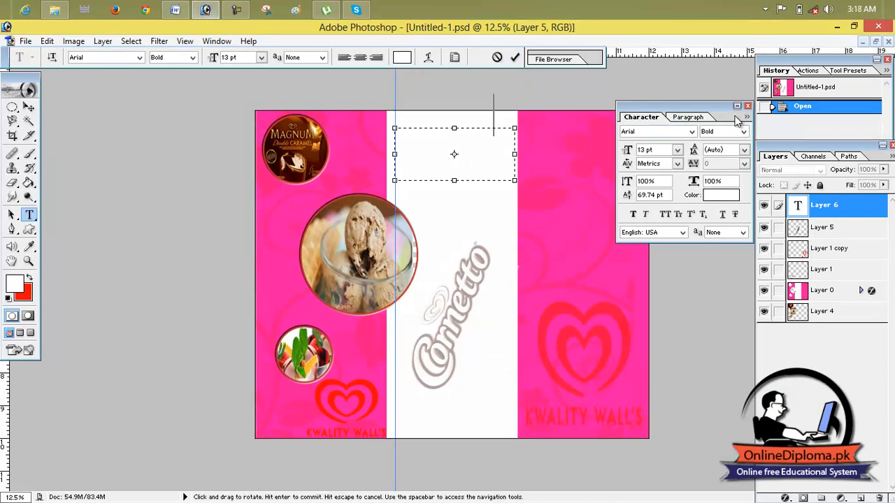
# - Commit the heading text and reposition it near the ice-cream glass photo
pyautogui.click(28, 107)
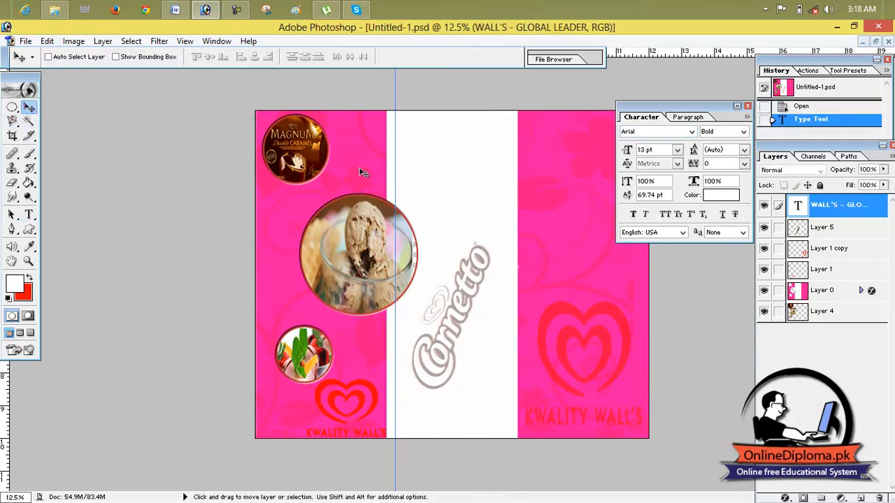
pyautogui.moveTo(446, 175); pyautogui.dragTo(446, 150)
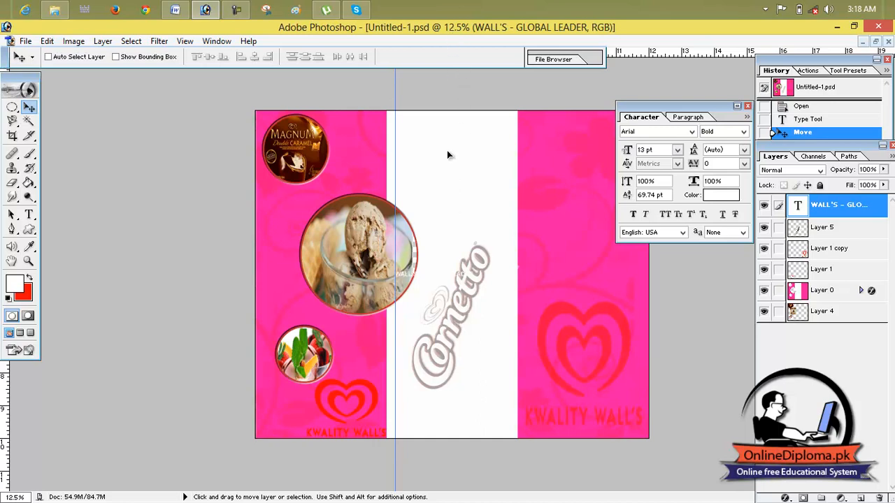
pyautogui.moveTo(430, 273); pyautogui.dragTo(429, 260)
# - Set the foreground color to the pink FF17A3 sampled from the brochure's pink panel
pyautogui.click(23, 281)
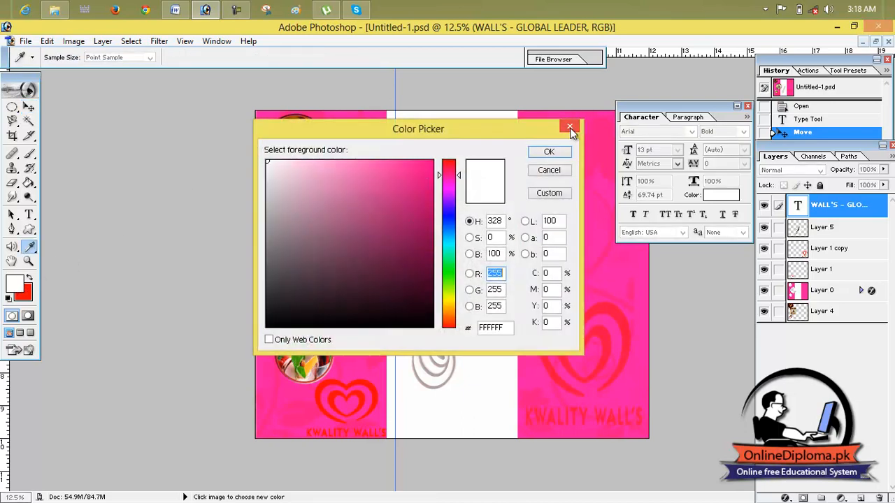
pyautogui.click(603, 197)
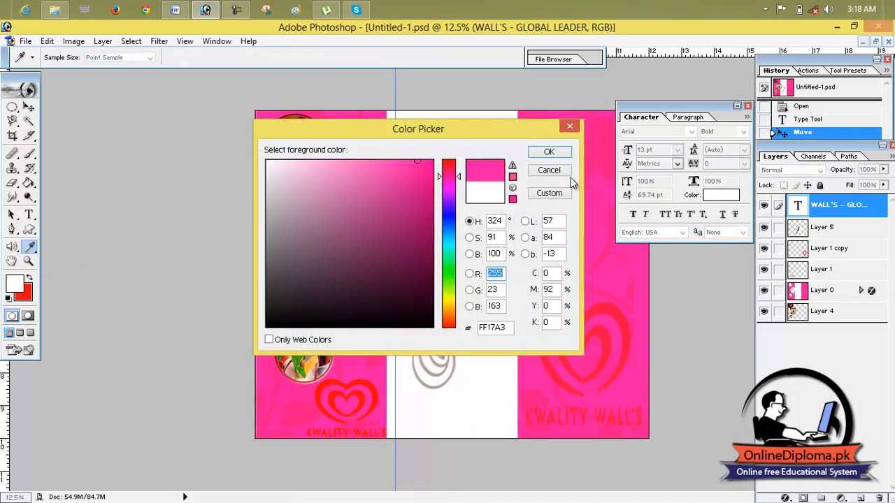
pyautogui.click(549, 153)
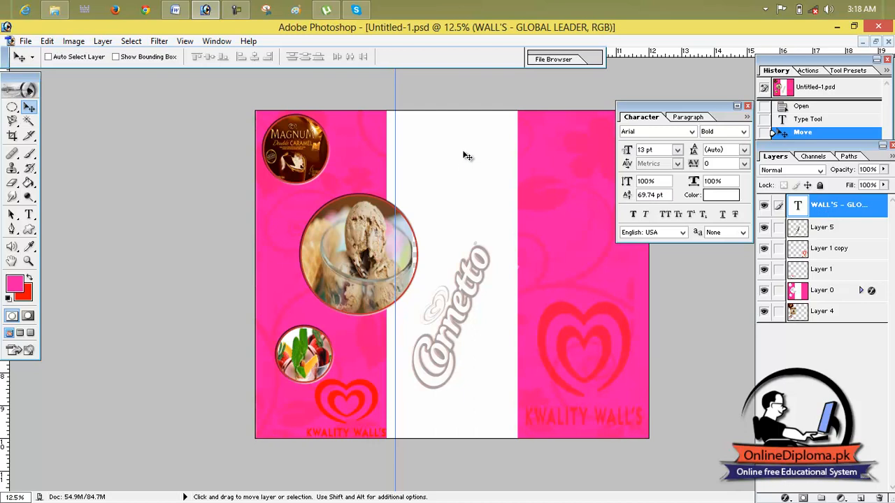
# - Move the white heading over the ice-cream glass photo and duplicate its text layer
pyautogui.moveTo(456, 194); pyautogui.dragTo(414, 255)
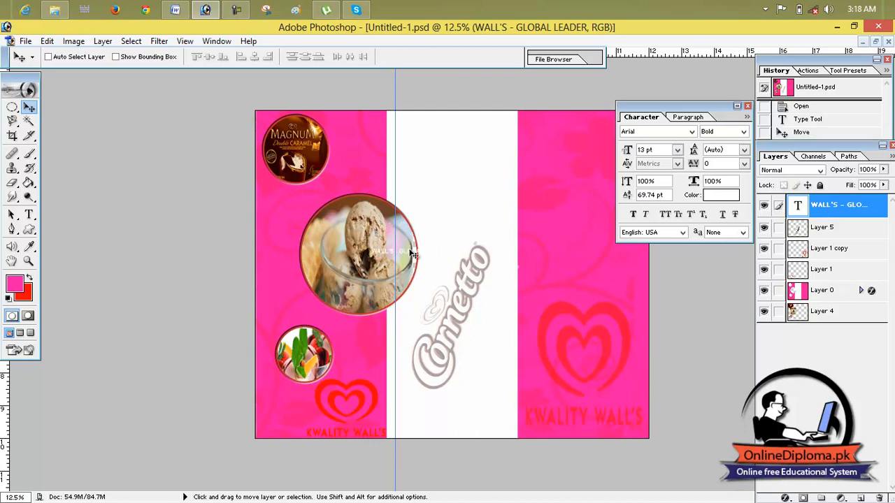
pyautogui.press('alt')
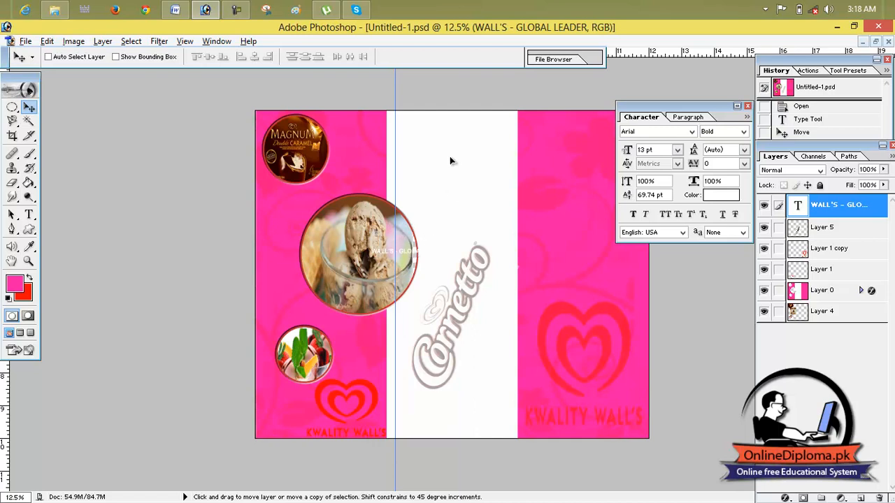
pyautogui.moveTo(433, 216); pyautogui.dragTo(429, 230)
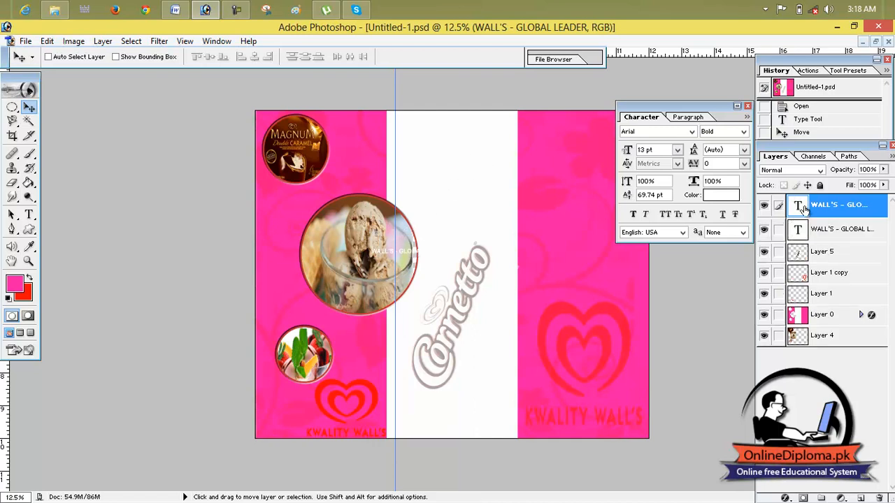
# - Delete both white "WALL'S - GLOBAL LEADER" text layers, the copy and the original
pyautogui.moveTo(803, 207); pyautogui.dragTo(841, 282)
pyautogui.moveTo(861, 500); pyautogui.dragTo(862, 500)
pyautogui.click(879, 498)
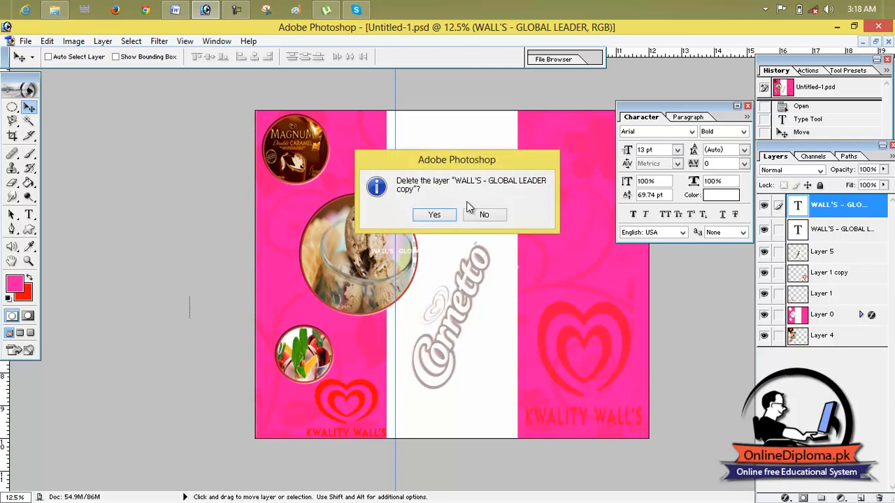
pyautogui.click(439, 214)
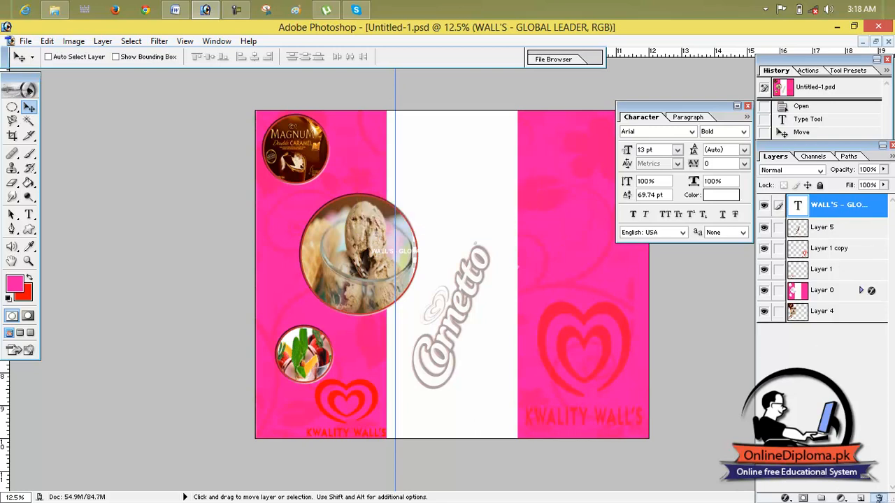
pyautogui.click(879, 498)
pyautogui.click(420, 214)
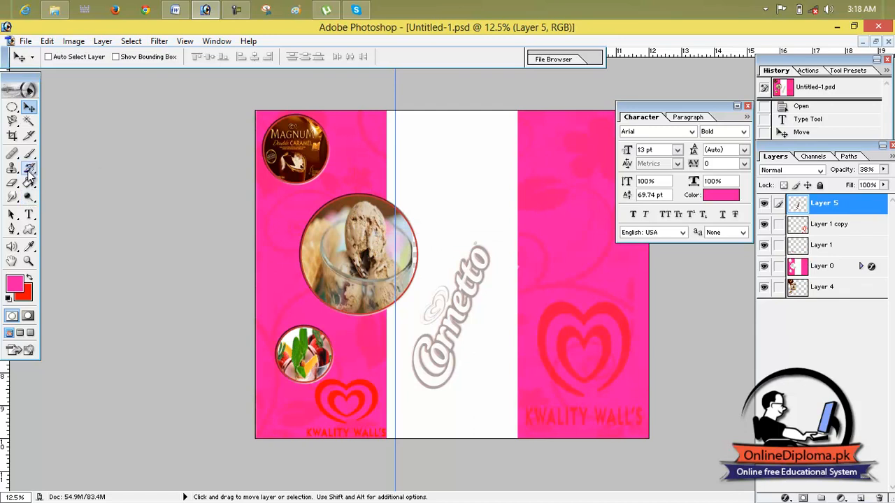
# - Draw a new text box in the upper white panel, paste the heading "WALL'S - GLOBAL LEADER" in pink and commit it
pyautogui.moveTo(28, 214); pyautogui.dragTo(62, 213)
pyautogui.moveTo(404, 141); pyautogui.dragTo(485, 191)
pyautogui.write("WALL'S - GLOBAL LEADER")
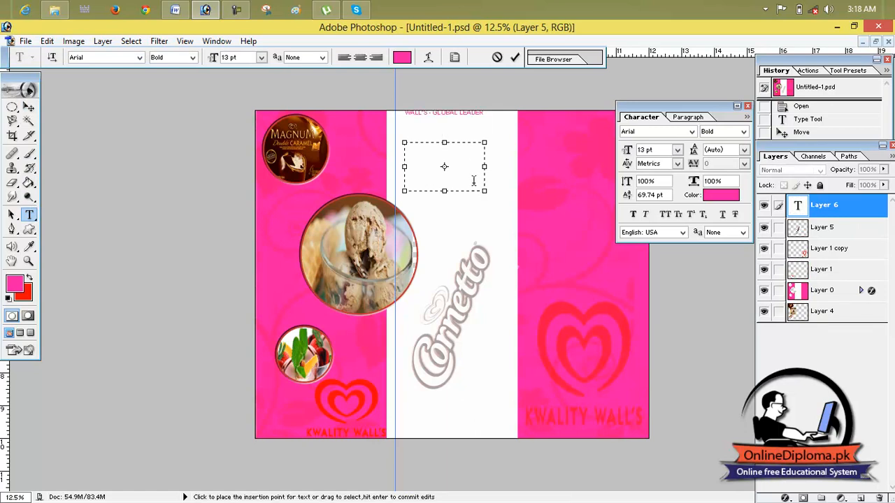
pyautogui.click(513, 59)
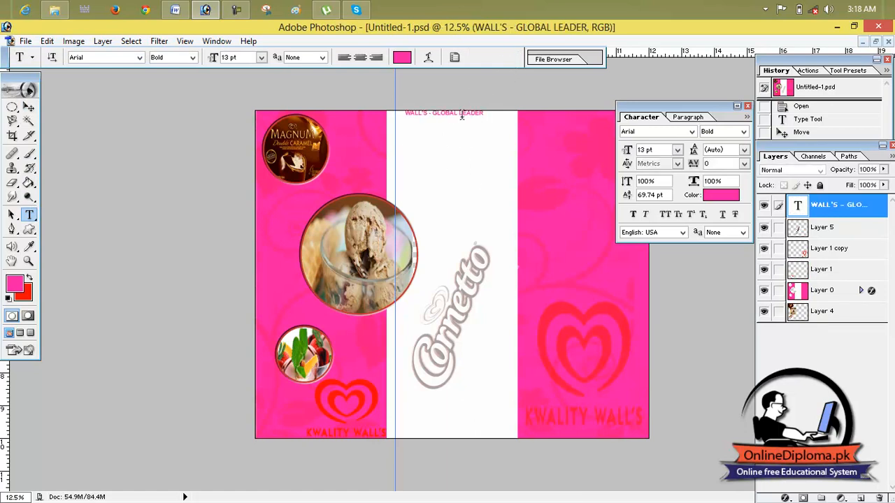
# - Move the pink heading down from the page's top edge and align its left side with the vertical guide
pyautogui.click(29, 107)
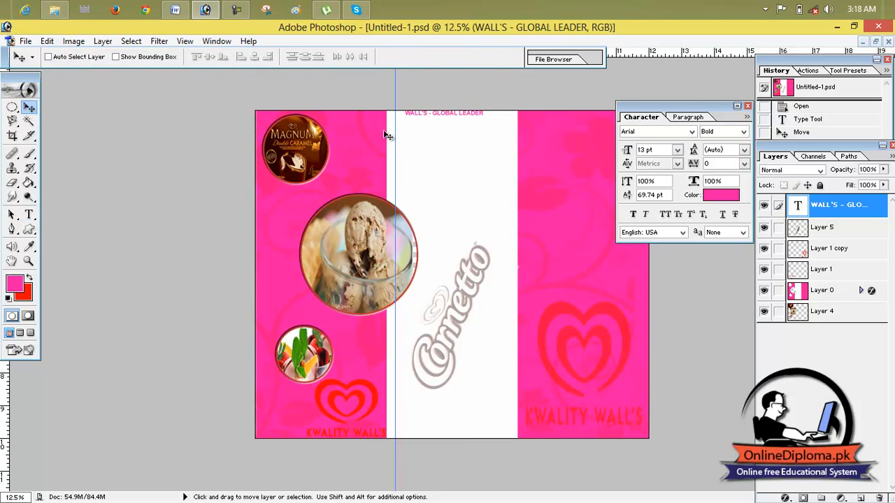
pyautogui.moveTo(441, 115); pyautogui.dragTo(428, 135)
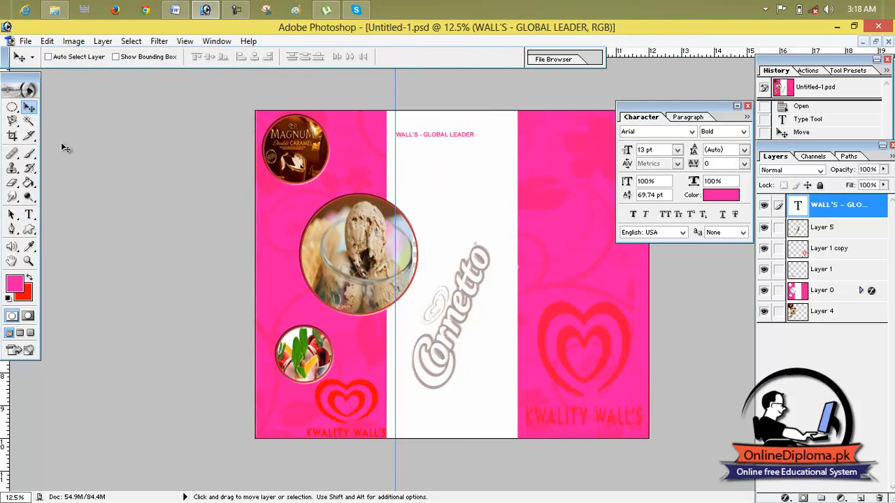
# - Warp the pink "WALL'S - GLOBAL LEADER" heading with the Flag style, bend +29%, horizontal distortion -1% and vertical distortion +2%
pyautogui.click(29, 214)
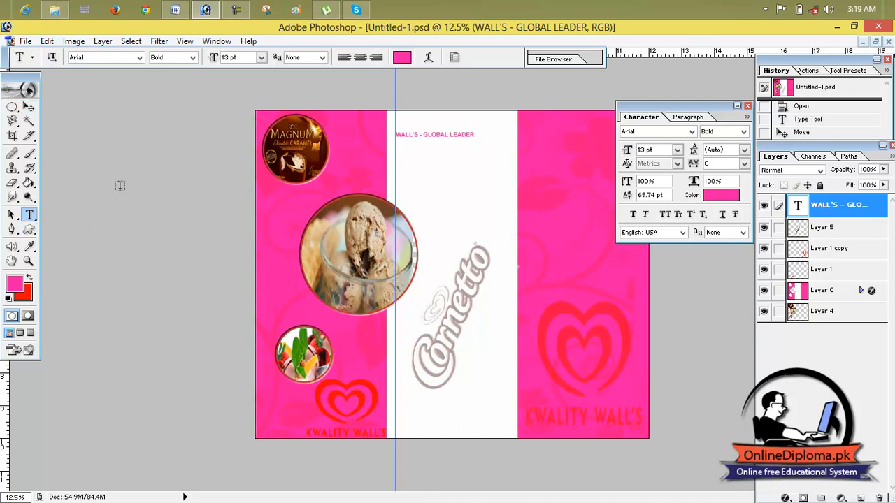
pyautogui.click(470, 135)
pyautogui.moveTo(475, 132); pyautogui.dragTo(384, 121)
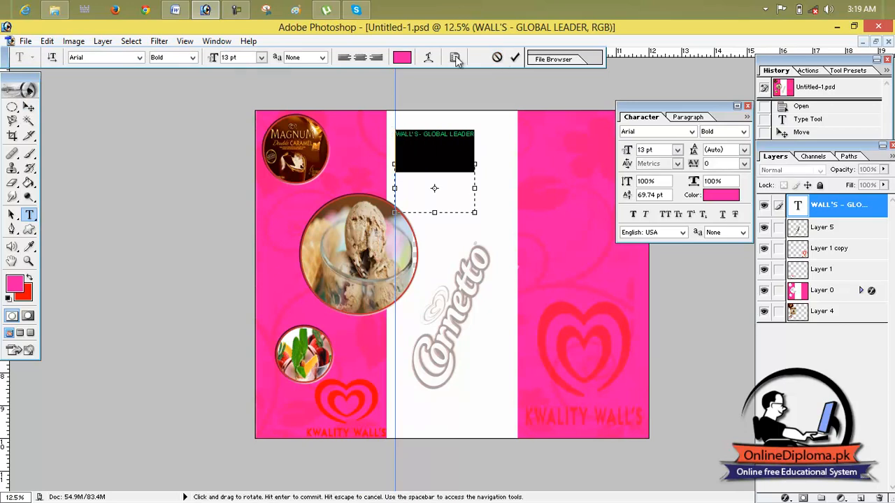
pyautogui.click(428, 57)
pyautogui.click(439, 191)
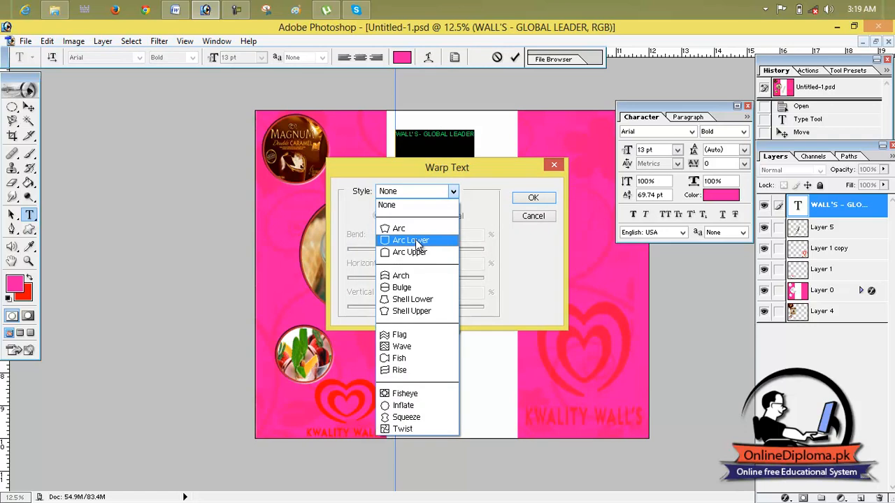
pyautogui.click(403, 335)
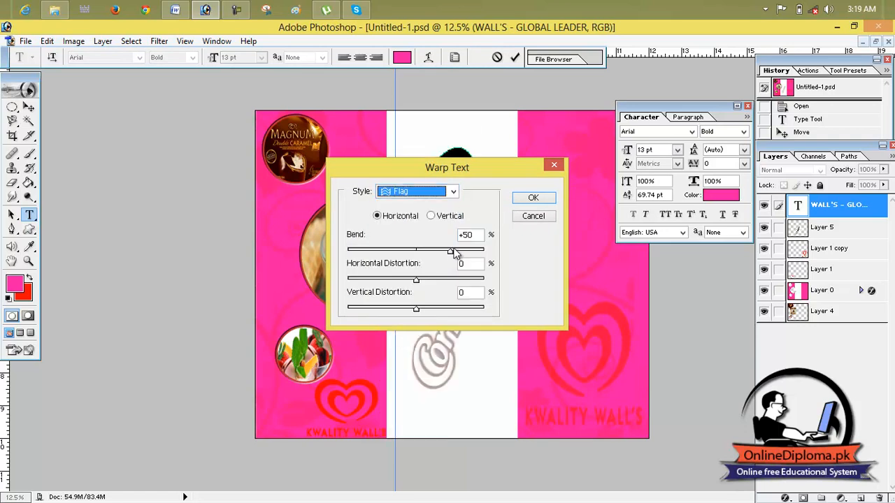
pyautogui.moveTo(459, 166); pyautogui.dragTo(155, 177)
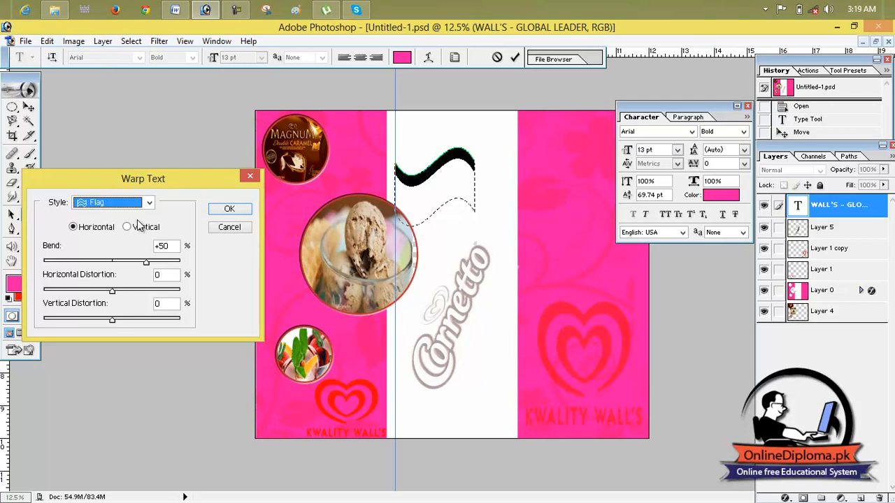
pyautogui.moveTo(148, 264); pyautogui.dragTo(110, 292)
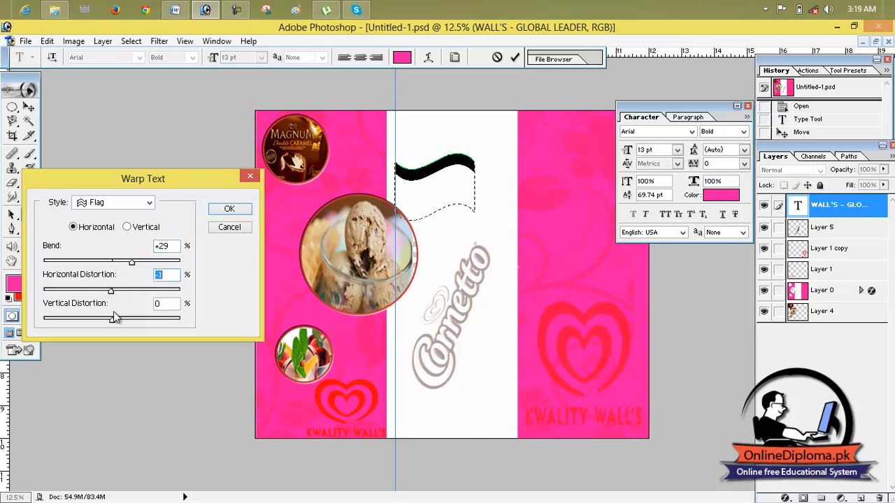
pyautogui.moveTo(114, 323); pyautogui.dragTo(115, 324)
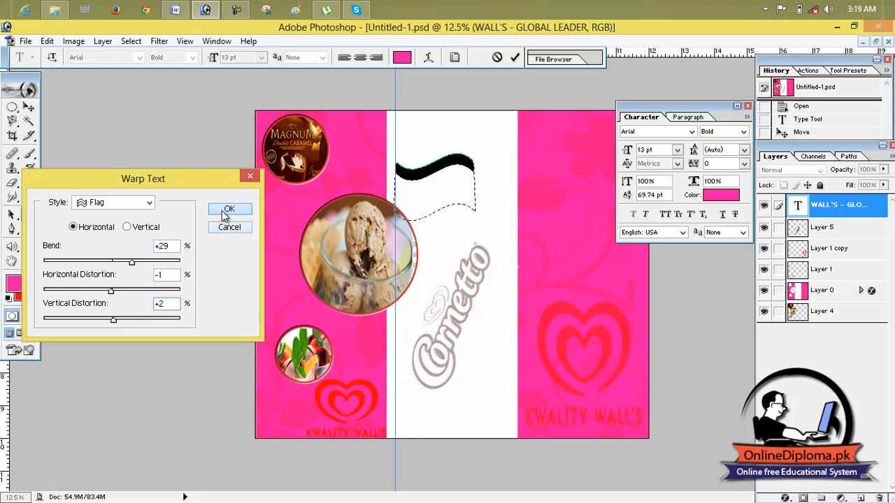
pyautogui.click(230, 209)
# - Free-transform the warped heading, repositioning and resizing it within the white panel, and commit the transformation
pyautogui.click(29, 106)
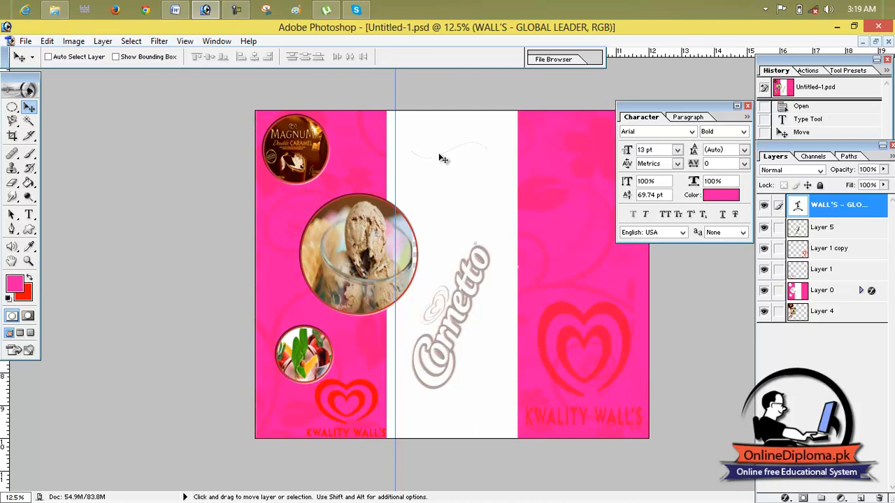
pyautogui.hotkey('ctrl', 't')
pyautogui.moveTo(448, 233); pyautogui.dragTo(433, 197)
pyautogui.moveTo(492, 161); pyautogui.dragTo(456, 166)
pyautogui.click(514, 57)
# - Show the Navigator, enlarge the view to 23.46% and reposition the warped heading in the upper white panel
pyautogui.click(230, 42)
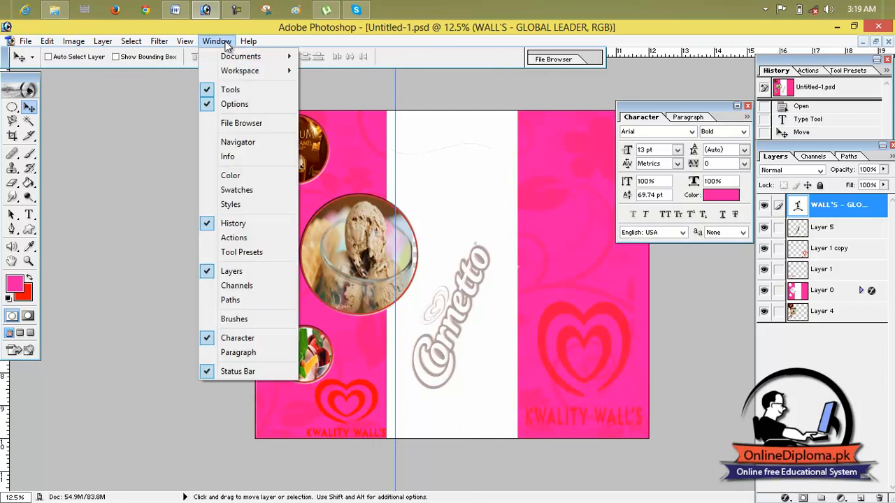
pyautogui.click(248, 140)
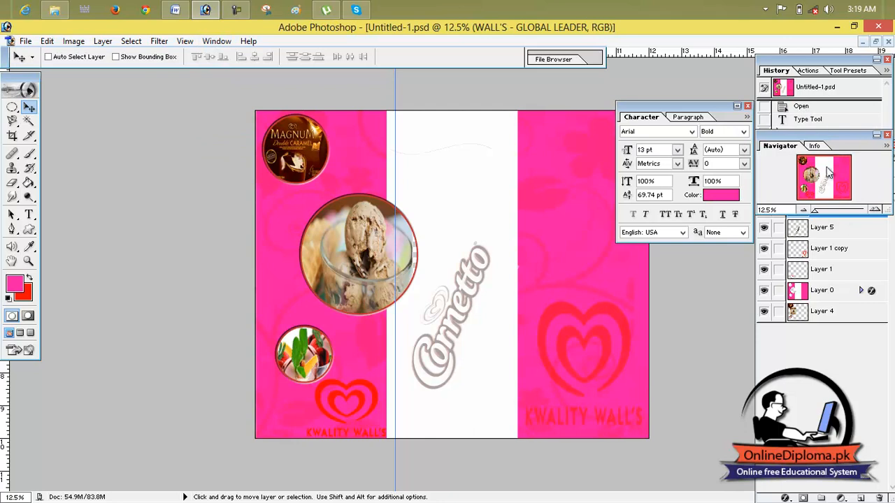
pyautogui.moveTo(815, 210); pyautogui.dragTo(867, 217)
pyautogui.moveTo(496, 113); pyautogui.dragTo(485, 436)
pyautogui.moveTo(440, 111); pyautogui.dragTo(485, 406)
pyautogui.moveTo(476, 160); pyautogui.dragTo(469, 362)
pyautogui.moveTo(862, 210); pyautogui.dragTo(819, 213)
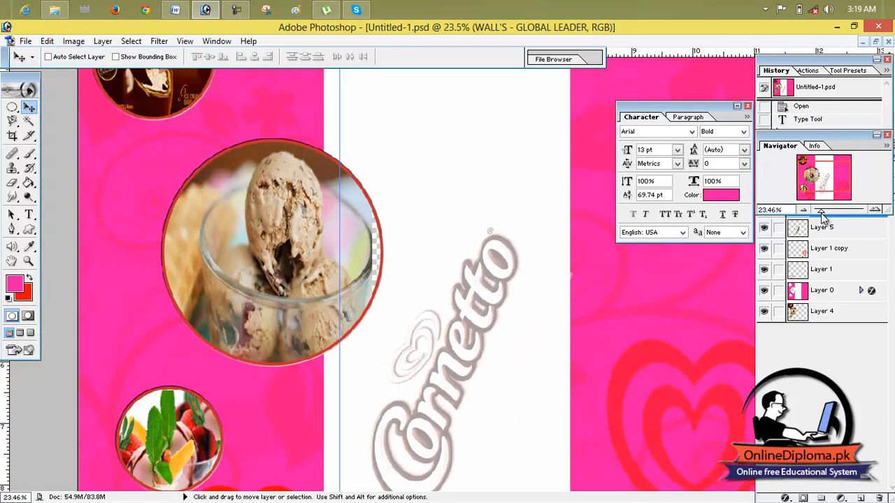
pyautogui.moveTo(407, 155)
pyautogui.mouseDown()
pyautogui.moveTo(405, 208)
pyautogui.moveTo(453, 170)
pyautogui.mouseUp()
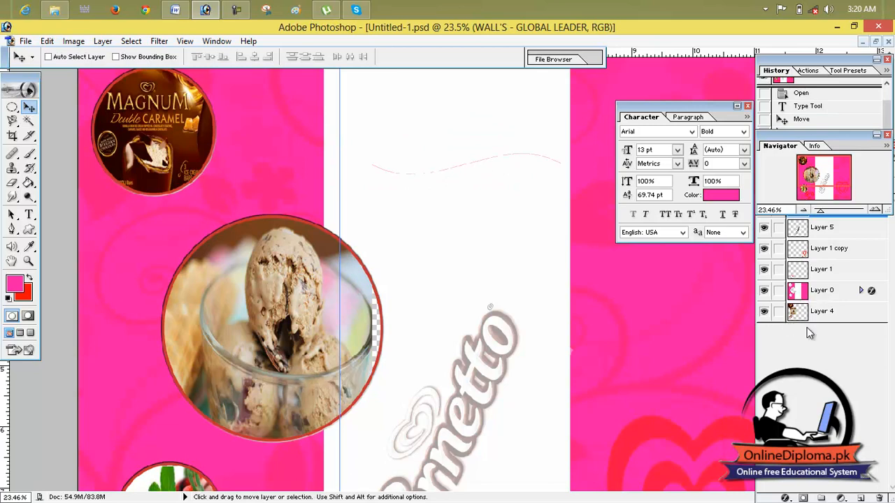
# - Delete the warped "WALL'S - GLOBAL LEADER" text layer
pyautogui.click(815, 234)
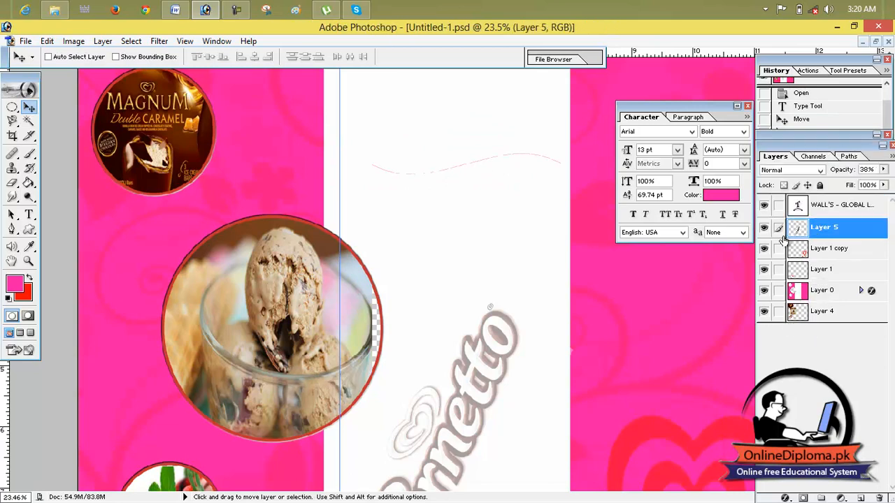
pyautogui.moveTo(799, 210); pyautogui.dragTo(891, 502)
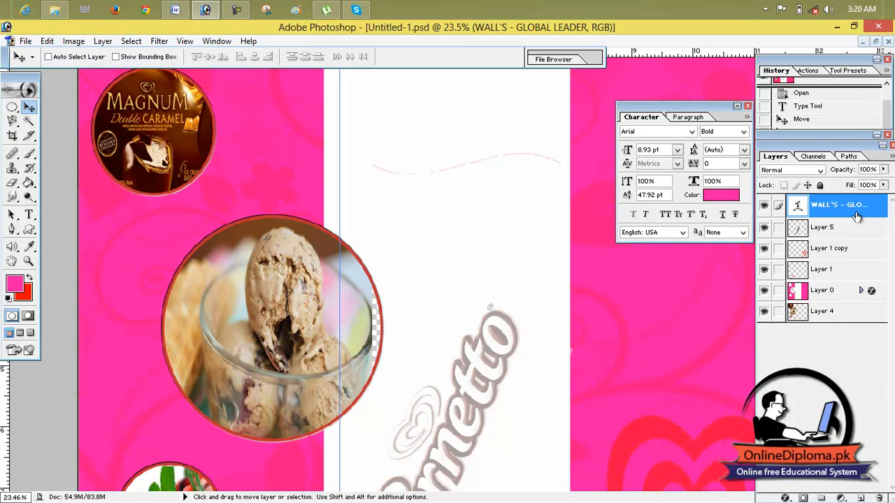
pyautogui.click(878, 497)
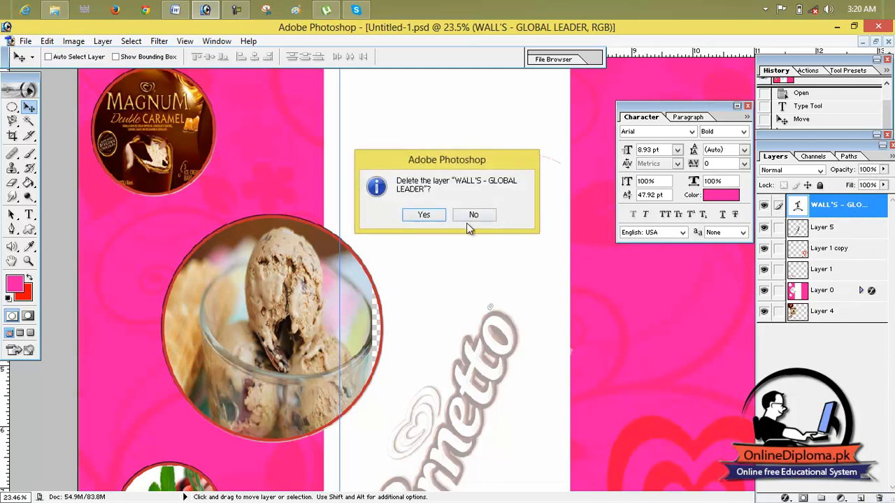
pyautogui.click(424, 215)
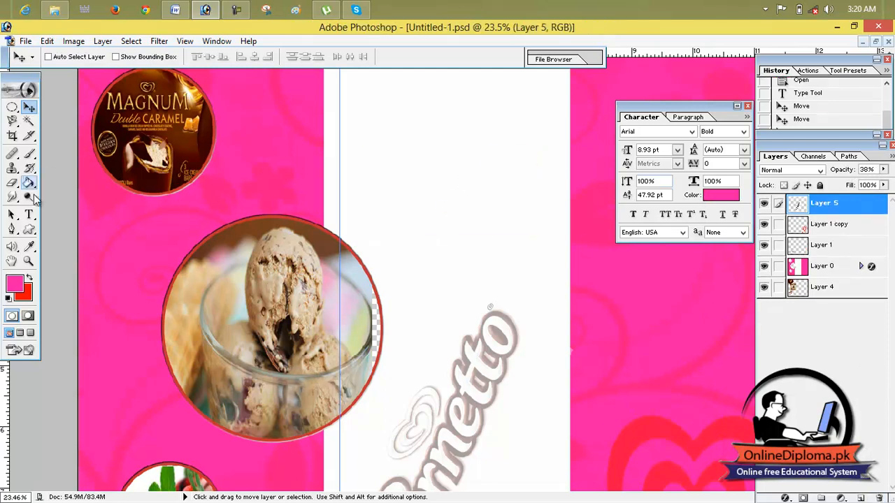
# - Start a new text line at the top of the white panel and paste the heading "WALL'S - GLOBAL LEADER"
pyautogui.click(31, 218)
pyautogui.click(363, 119)
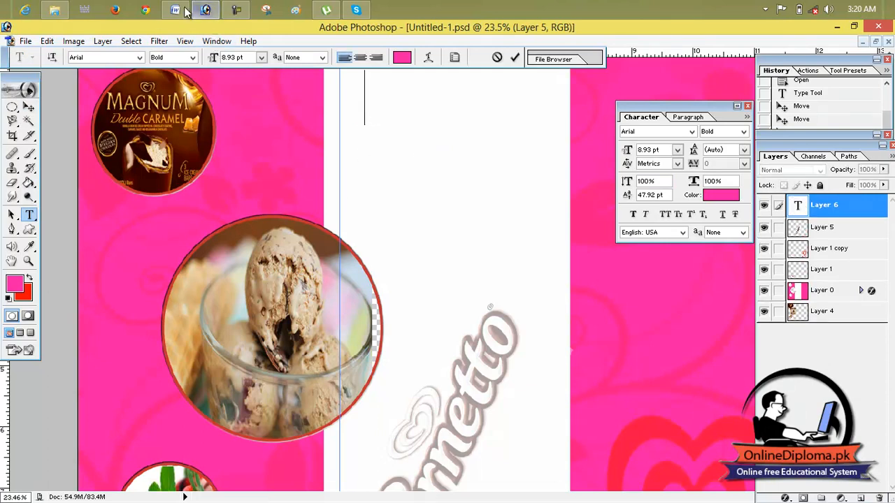
pyautogui.write("WALL'S - GLOBAL LEADER")
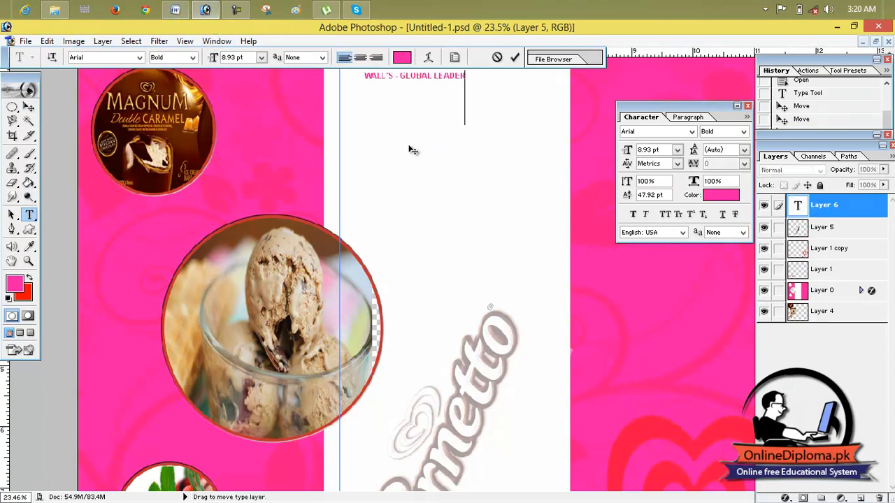
# - Warp the whole new heading with the Flag style, using a +16% bend and +4% horizontal distortion
pyautogui.moveTo(464, 77); pyautogui.dragTo(363, 77)
pyautogui.click(429, 57)
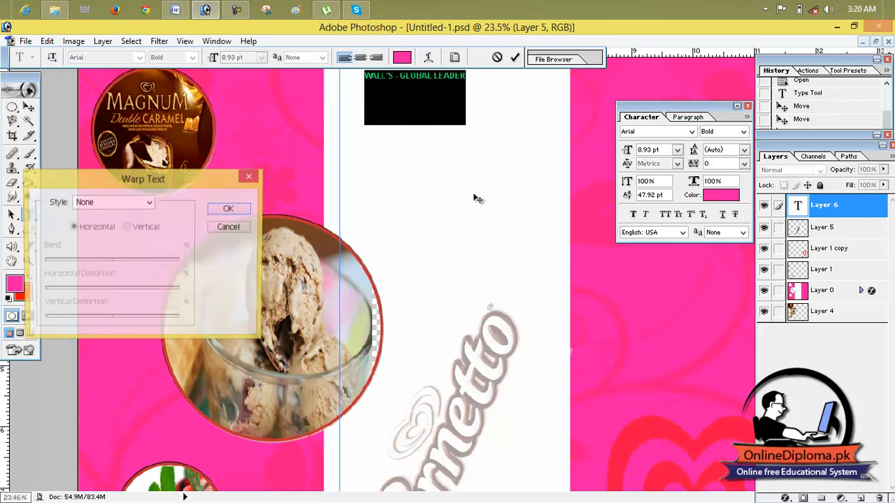
pyautogui.click(148, 203)
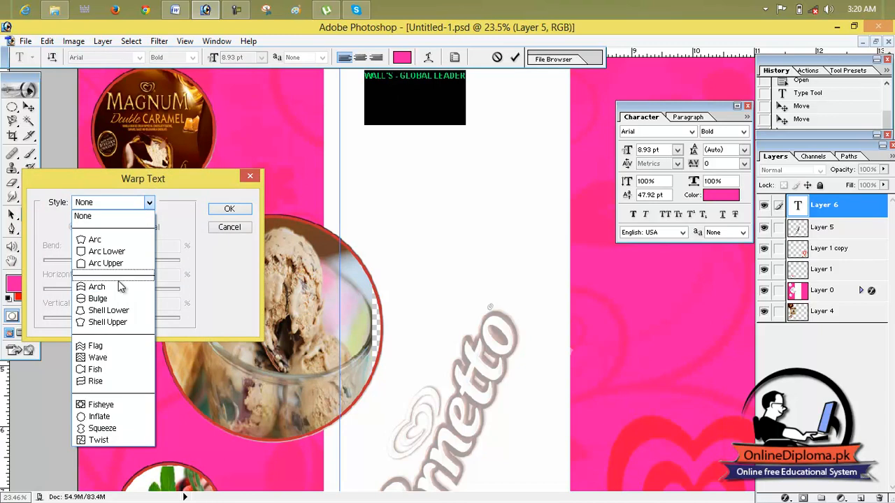
pyautogui.click(128, 347)
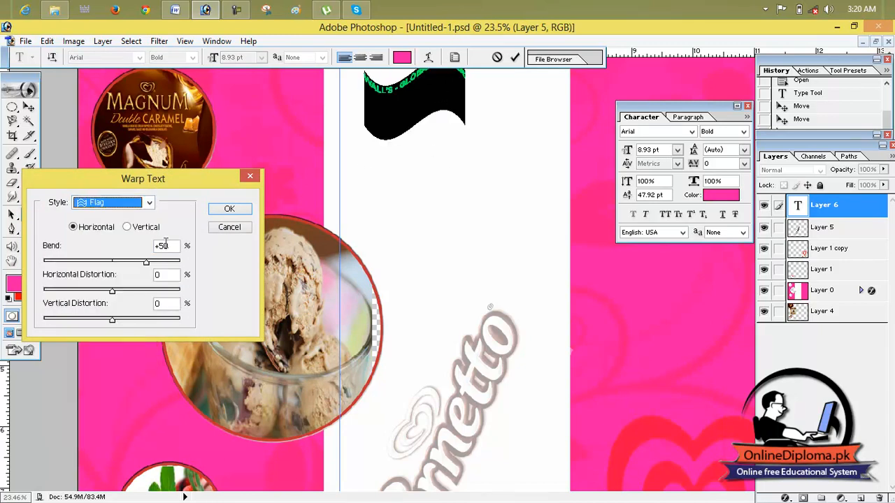
pyautogui.moveTo(148, 265); pyautogui.dragTo(114, 296)
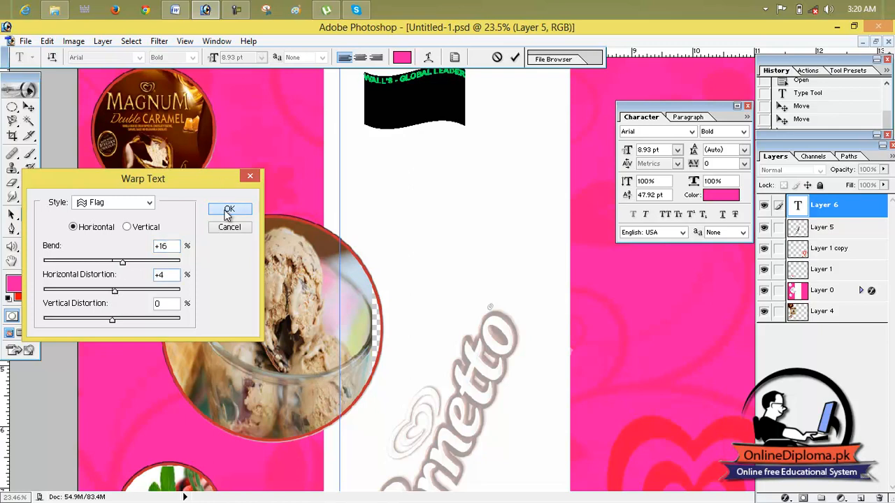
pyautogui.click(228, 208)
# - Enlarge the warped heading's font size to 18 pt and commit the text
pyautogui.click(260, 58)
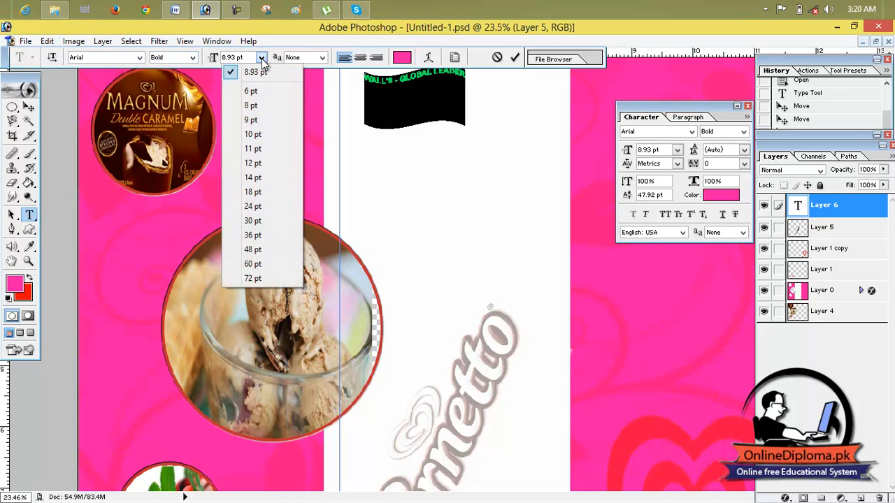
pyautogui.click(259, 175)
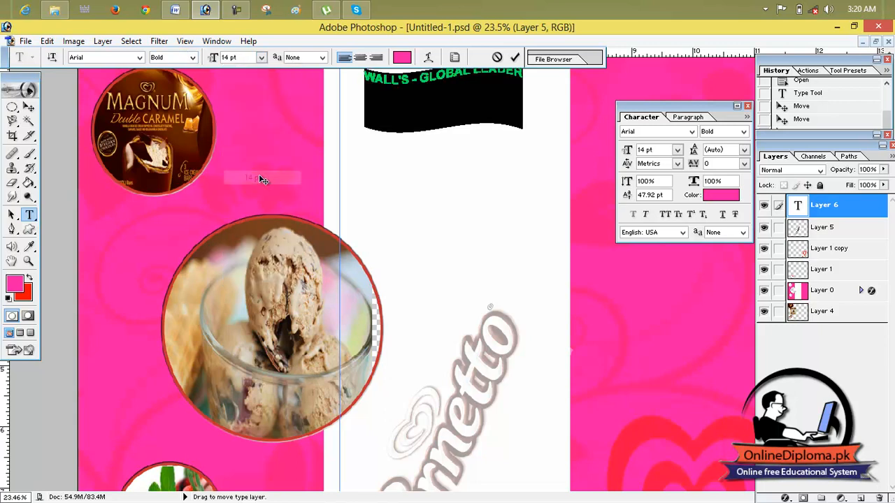
pyautogui.click(263, 58)
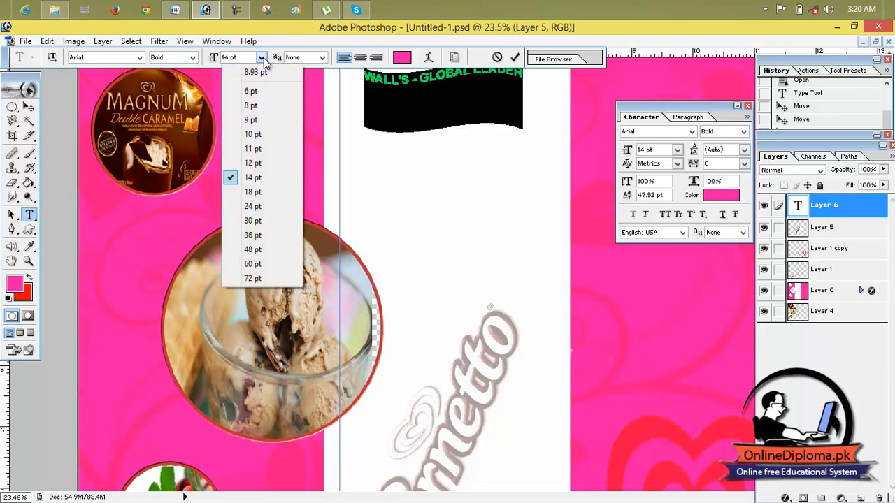
pyautogui.click(268, 191)
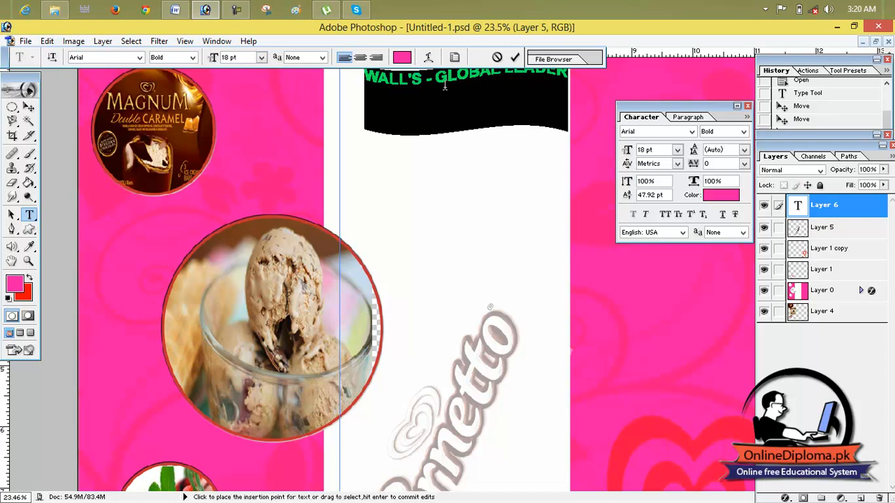
pyautogui.click(514, 56)
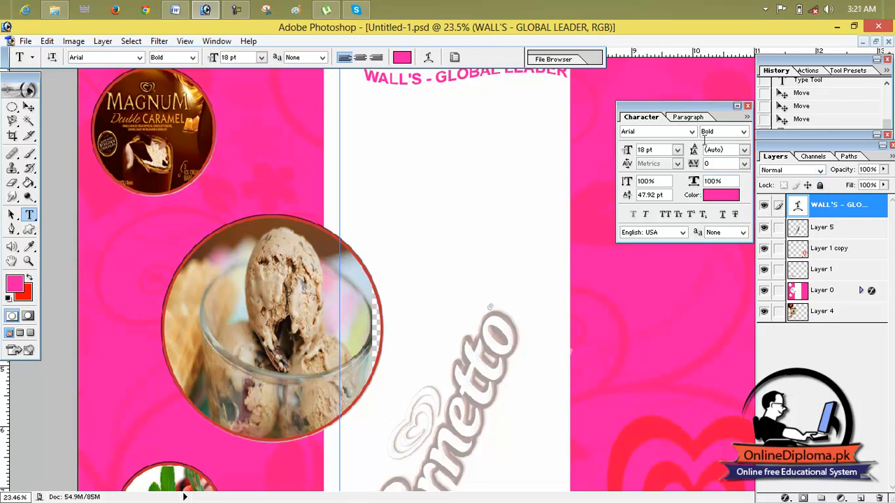
# - Move the warped heading down from the page's top edge to the white panel's left side and remove the vertical guide
pyautogui.click(830, 136)
pyautogui.moveTo(820, 211); pyautogui.dragTo(814, 213)
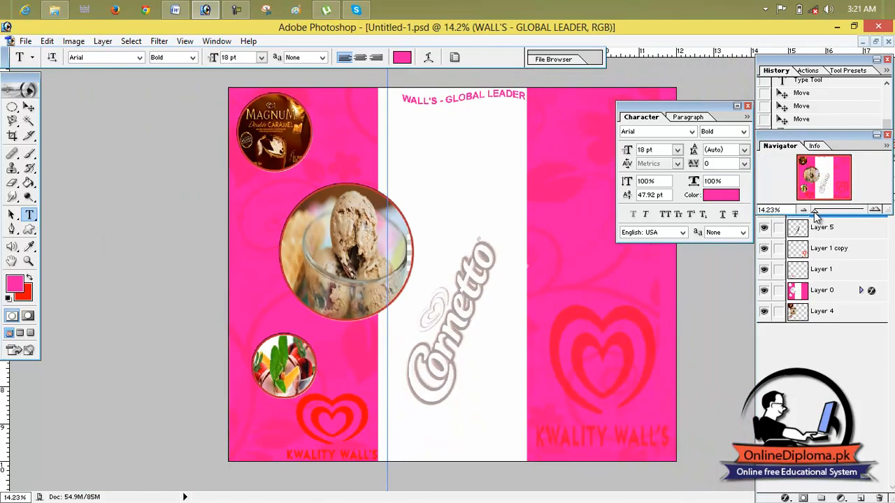
pyautogui.click(28, 107)
pyautogui.moveTo(488, 102); pyautogui.dragTo(468, 110)
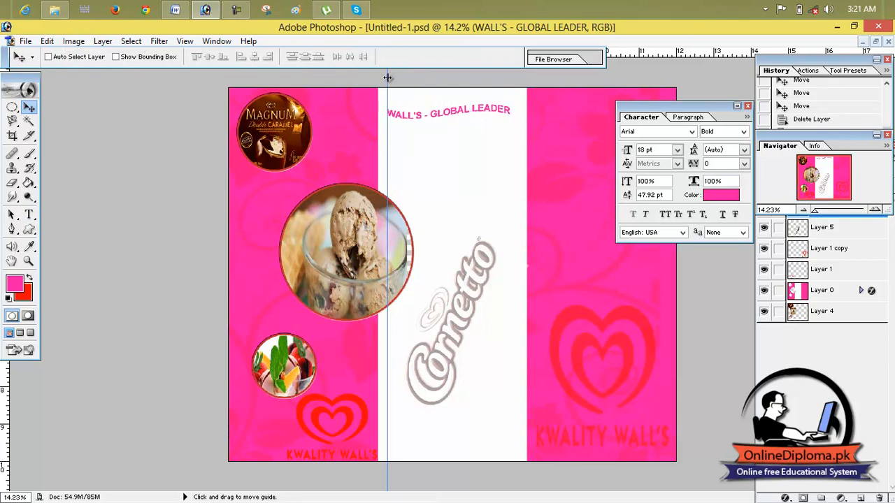
pyautogui.moveTo(3, 80); pyautogui.dragTo(28, 79)
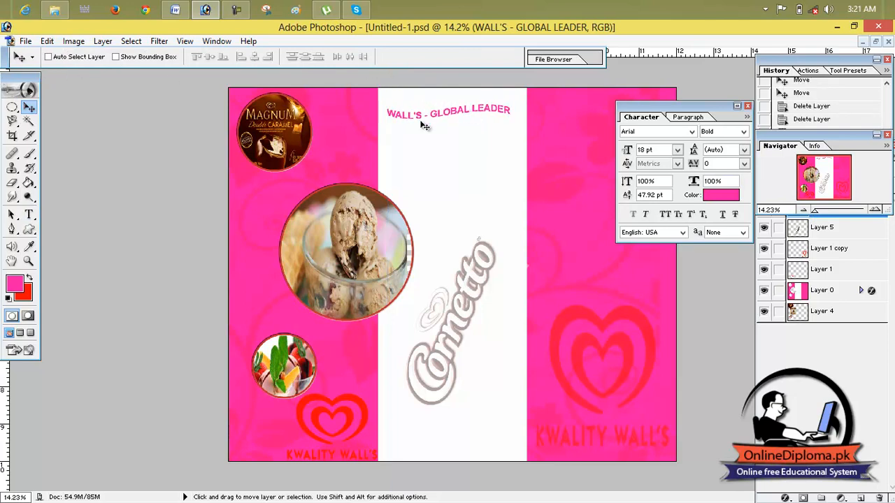
pyautogui.moveTo(429, 121); pyautogui.dragTo(422, 121)
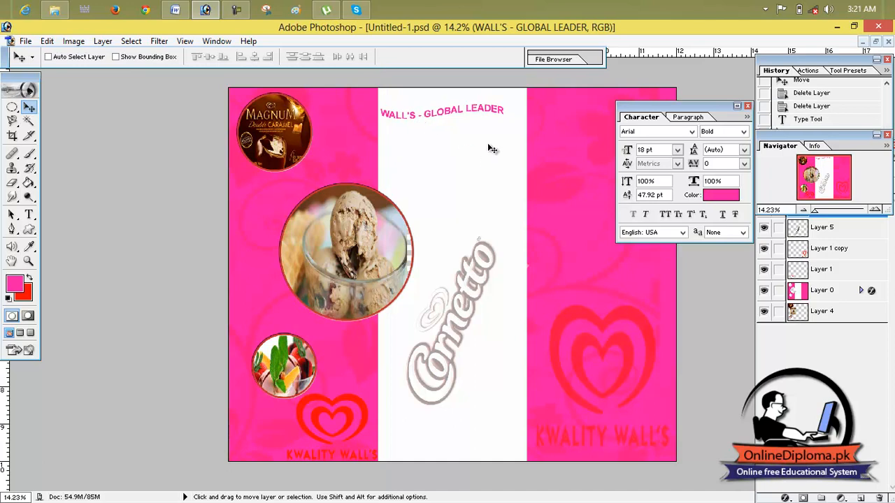
# - Switch to Word, copy the paragraph beginning "Wall's is sold in more than 40 countries", and return to Photoshop
pyautogui.click(175, 9)
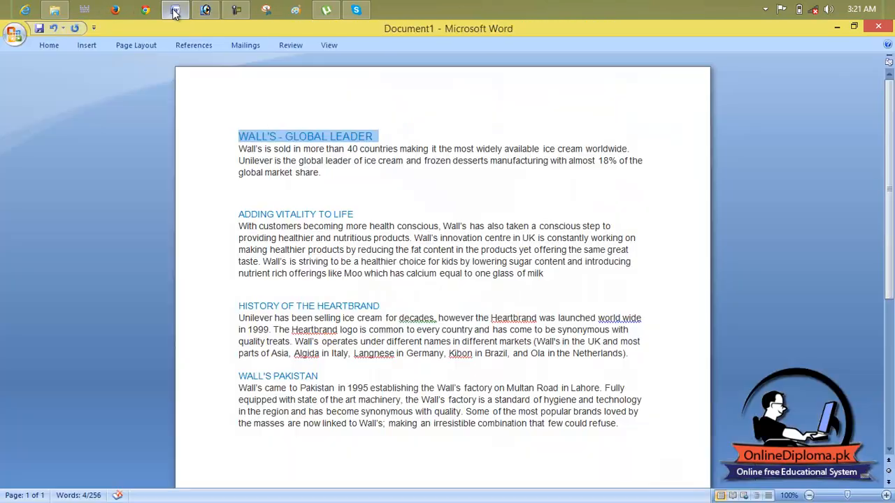
pyautogui.moveTo(321, 176); pyautogui.dragTo(241, 153)
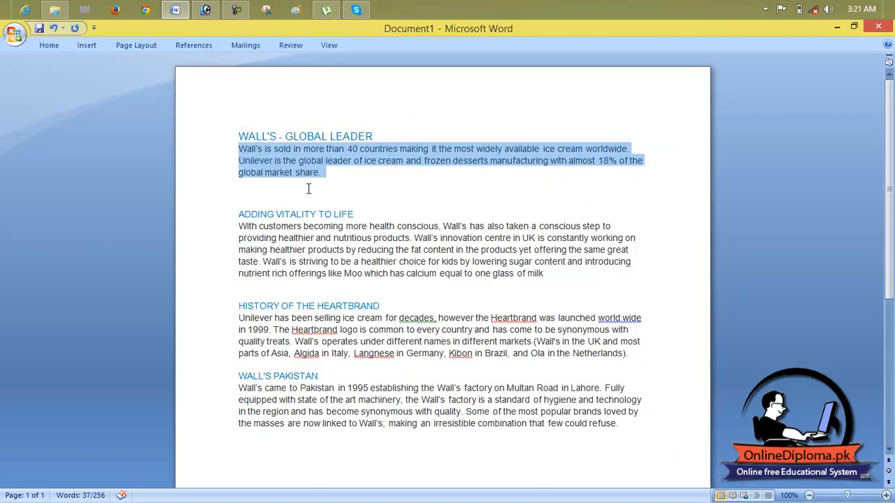
pyautogui.click(206, 9)
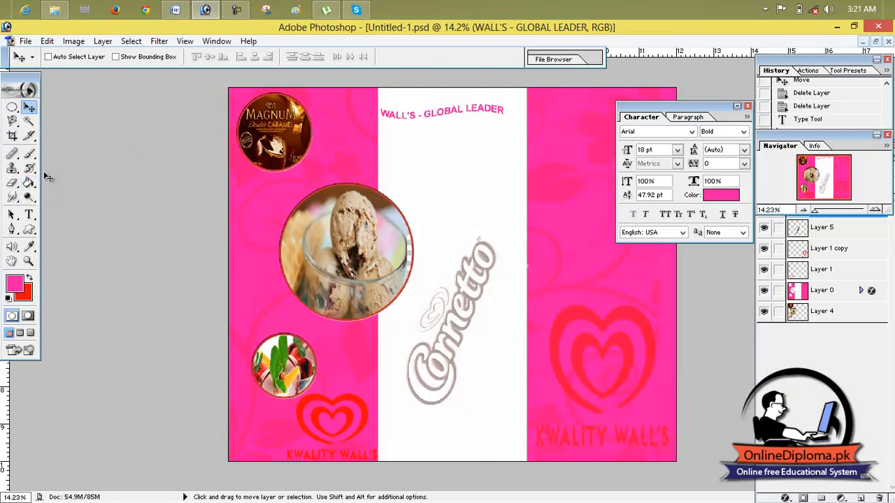
# - Add a new layer, draw a text box below the warped heading, and paste the copied paragraph into it
pyautogui.click(29, 214)
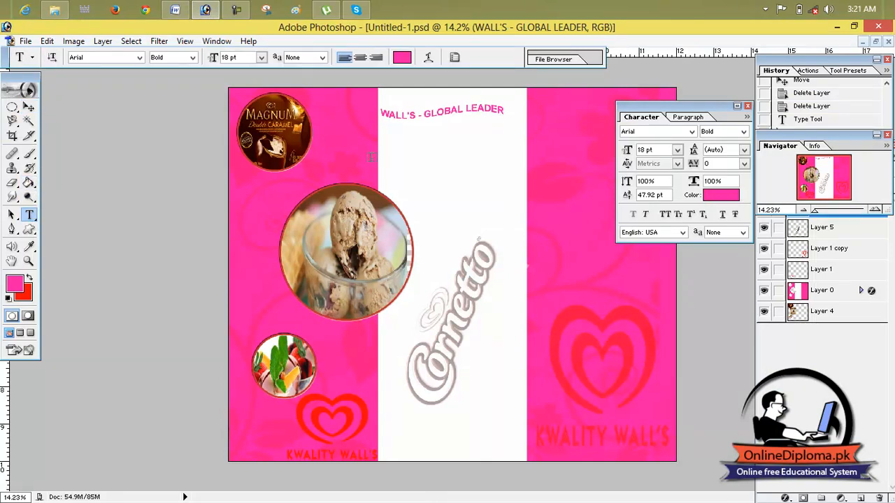
pyautogui.moveTo(381, 129); pyautogui.dragTo(472, 190)
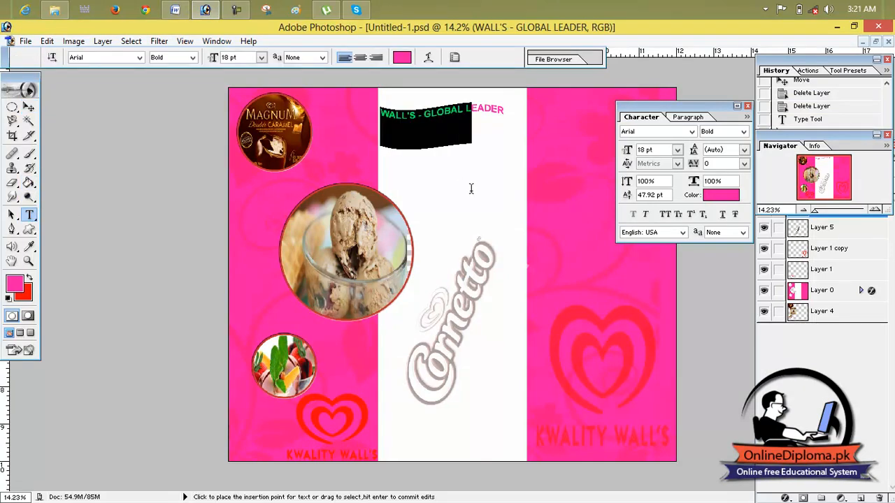
pyautogui.click(861, 497)
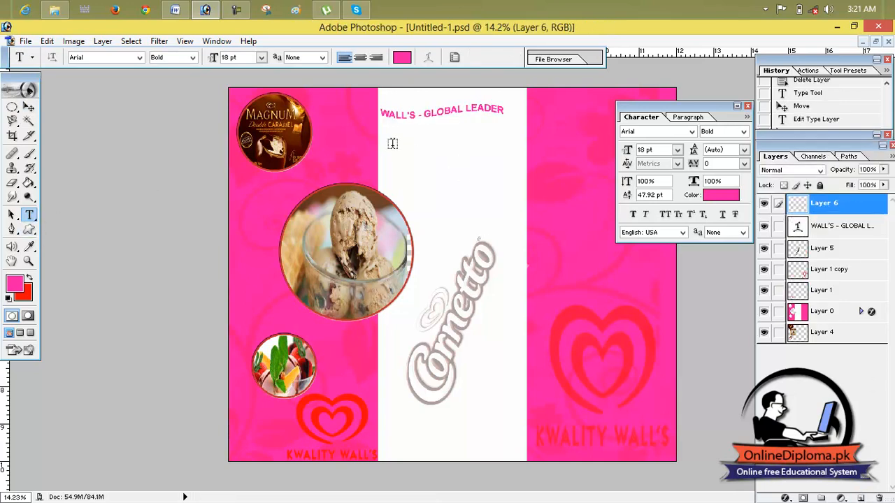
pyautogui.moveTo(403, 138); pyautogui.dragTo(525, 191)
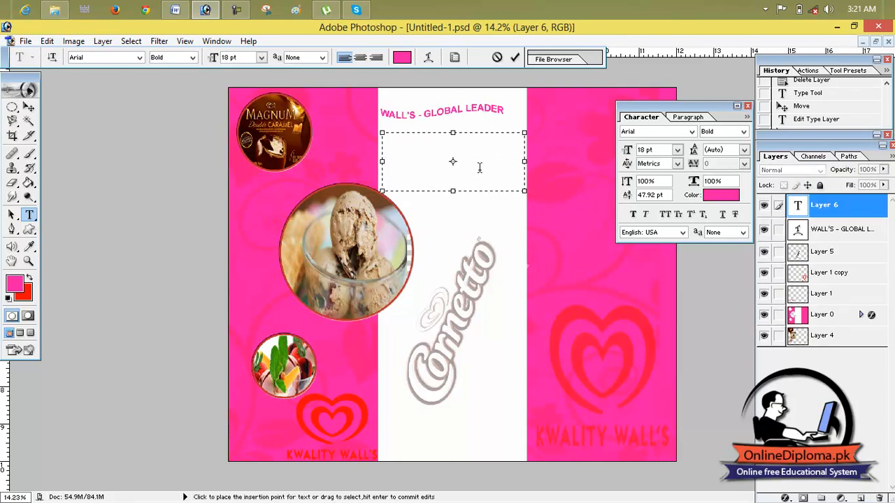
pyautogui.write("Wall's is sold in more than 40 countries making it the most widely available ice cream worldwide. Unilever is the global leader of ice cream and")
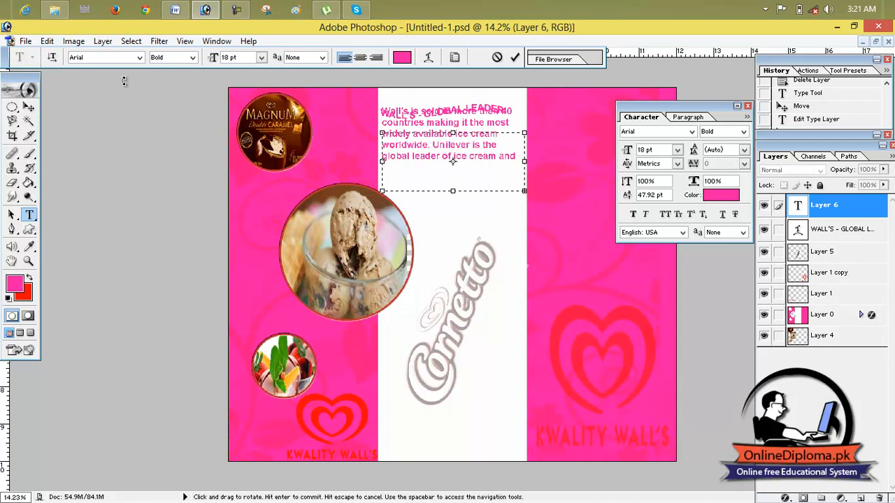
# - Move the pasted paragraph down so it sits just below the "WALL'S - GLOBAL LEADER" heading
pyautogui.click(29, 107)
pyautogui.moveTo(429, 145); pyautogui.dragTo(427, 166)
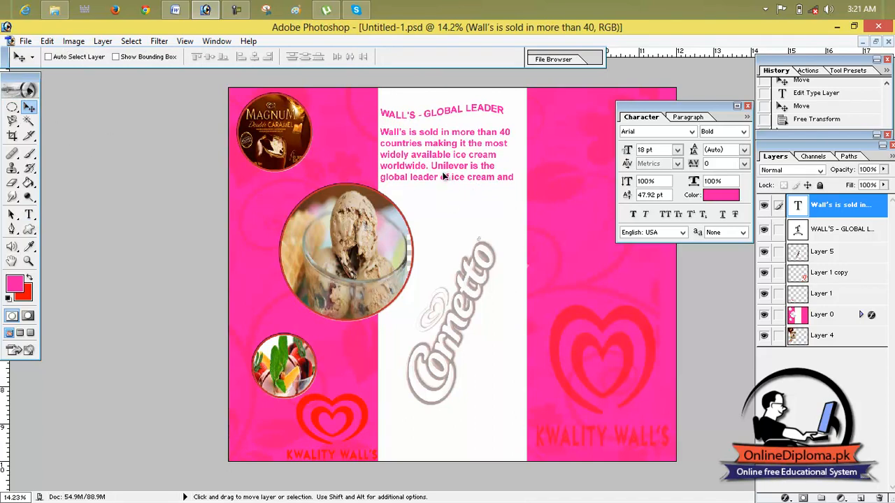
pyautogui.moveTo(443, 175); pyautogui.dragTo(443, 181)
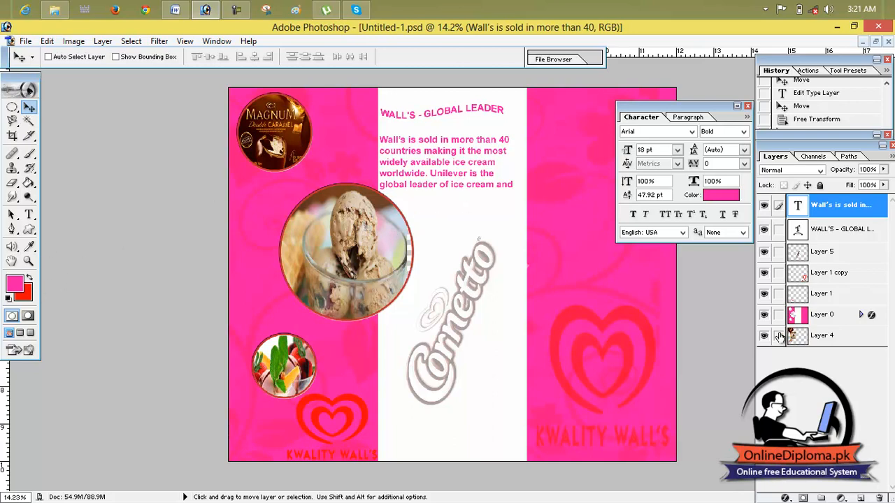
# - Load the paragraph's letters as a selection, choose a bright red foreground colour, and deselect
pyautogui.keyDown('ctrl'); pyautogui.click(810, 208); pyautogui.keyUp('ctrl')
pyautogui.click(15, 287)
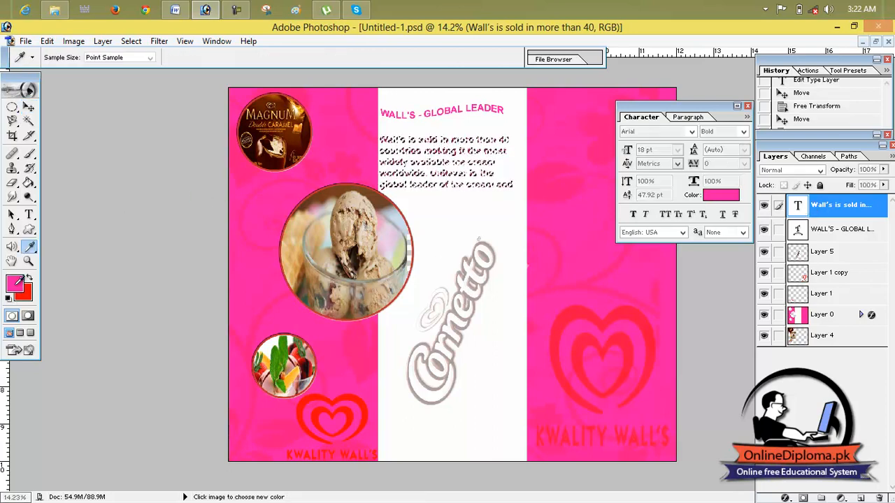
pyautogui.click(414, 195)
pyautogui.moveTo(448, 175); pyautogui.dragTo(444, 160)
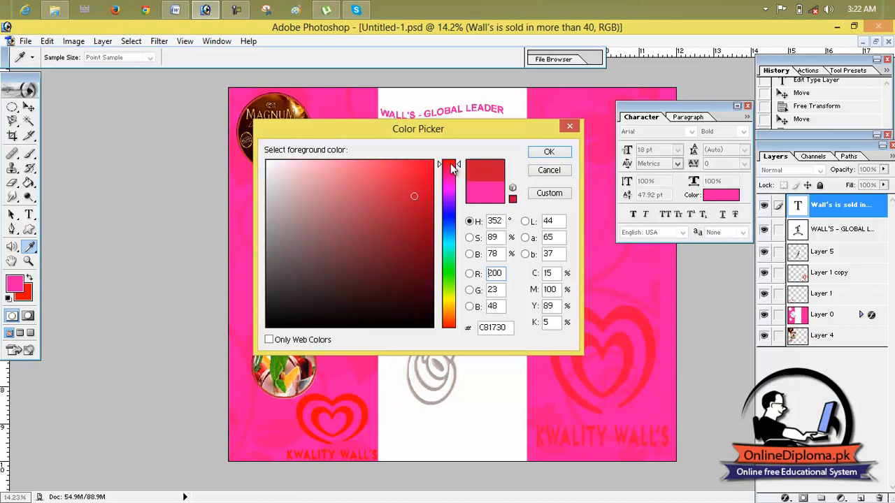
pyautogui.click(428, 164)
pyautogui.click(549, 152)
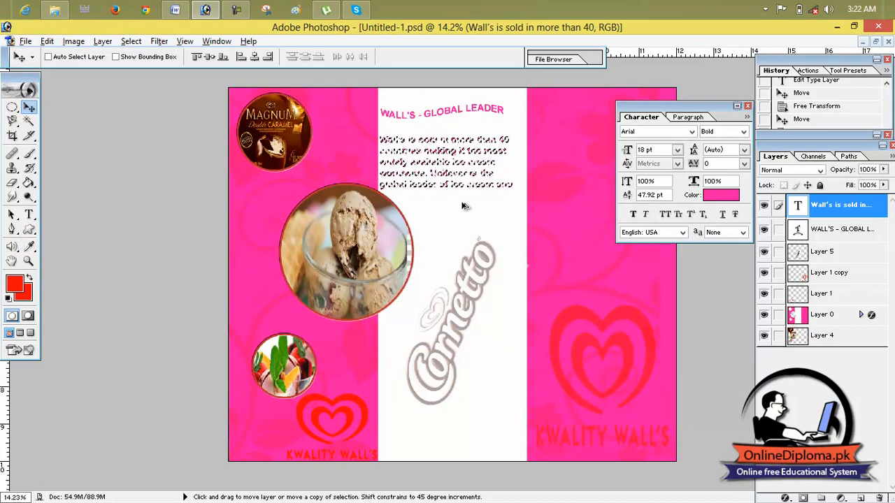
pyautogui.hotkey('ctrl', 'd')
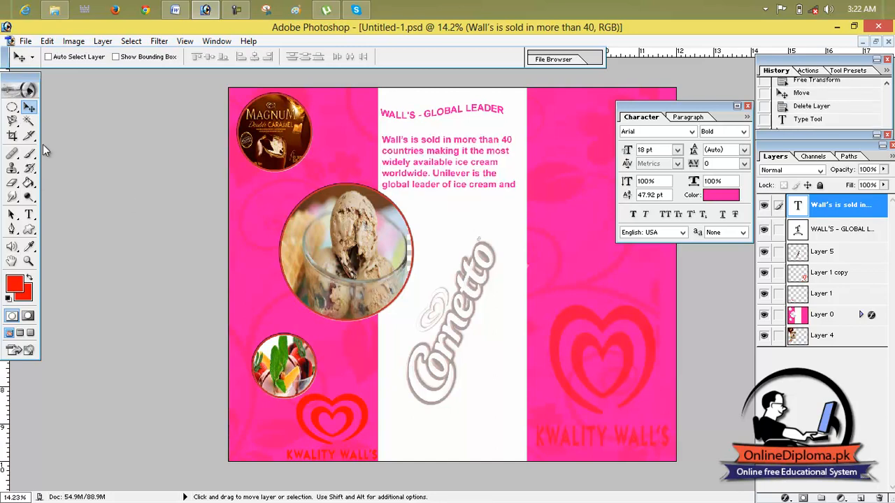
# - Select the visible lines of the intro paragraph, set their text colour to red, and commit the edit
pyautogui.click(29, 214)
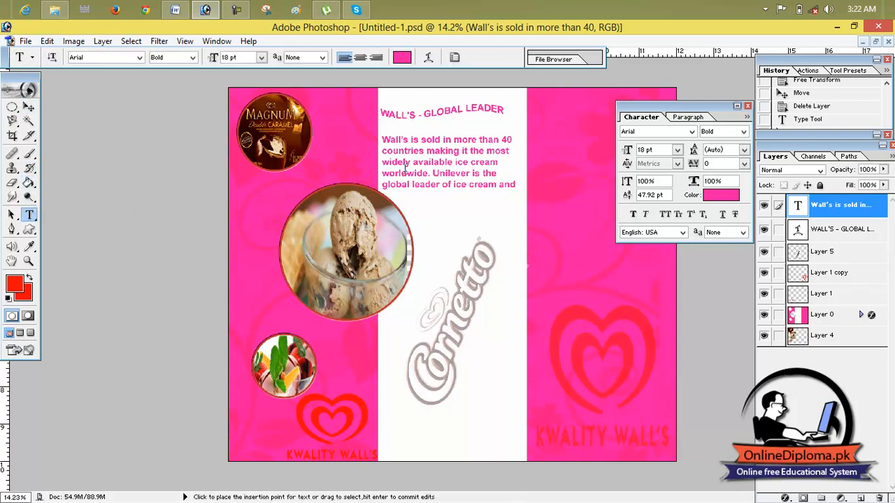
pyautogui.click(474, 174)
pyautogui.moveTo(516, 186); pyautogui.dragTo(382, 140)
pyautogui.click(402, 56)
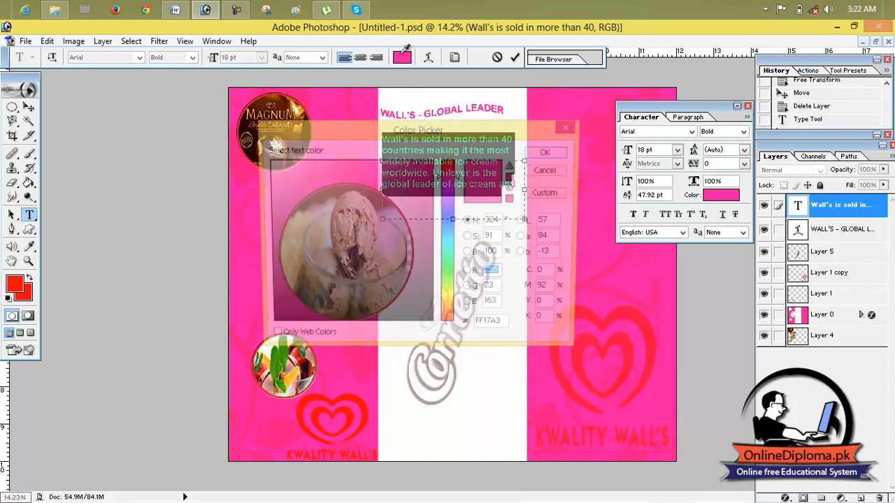
pyautogui.click(420, 184)
pyautogui.moveTo(441, 182); pyautogui.dragTo(440, 165)
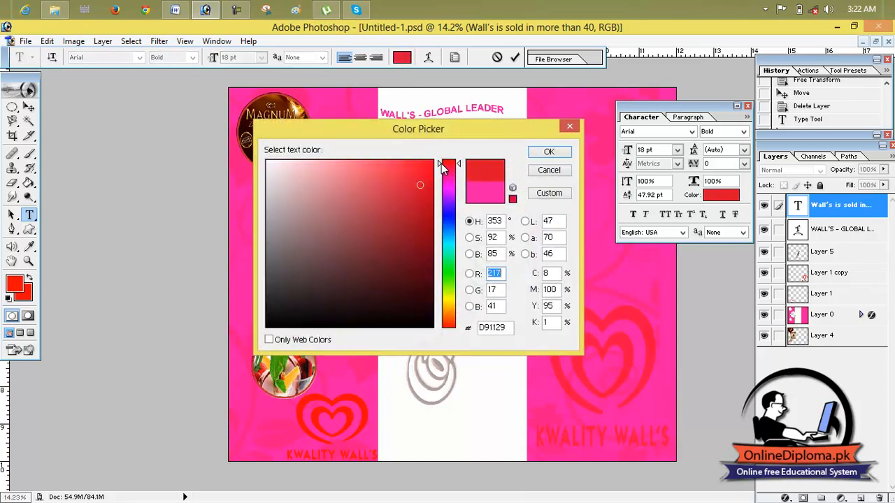
pyautogui.click(538, 154)
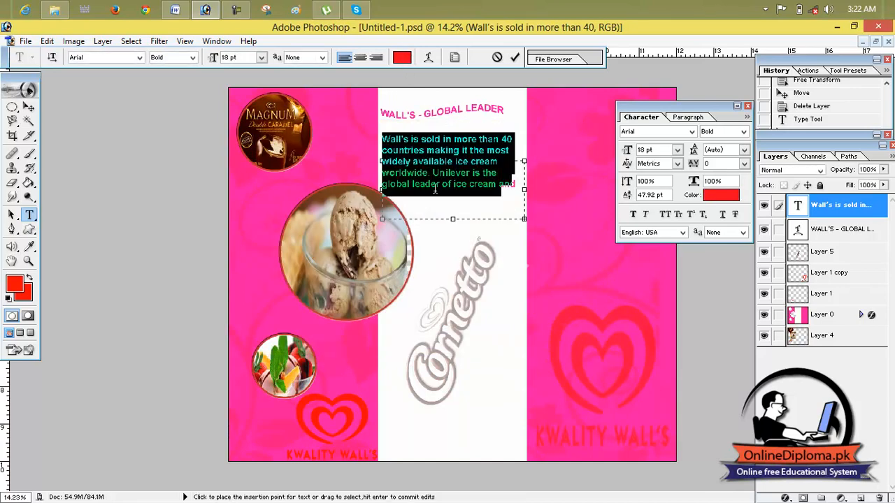
pyautogui.click(516, 57)
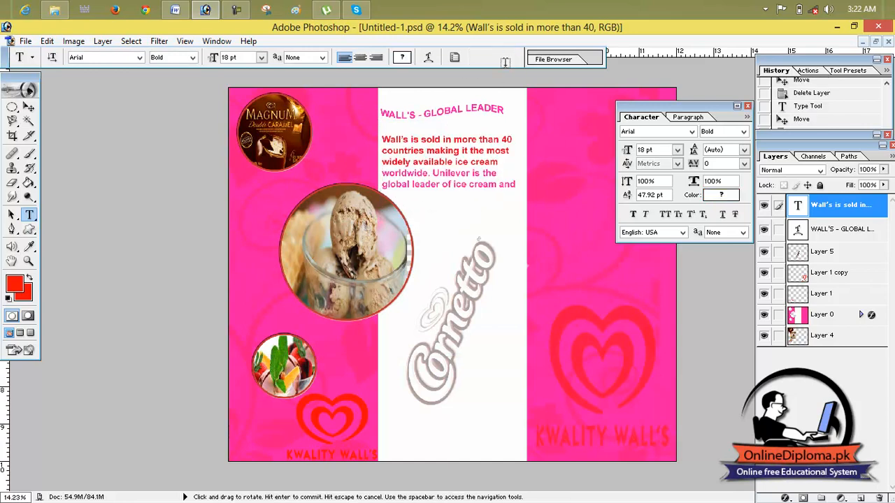
pyautogui.click(501, 188)
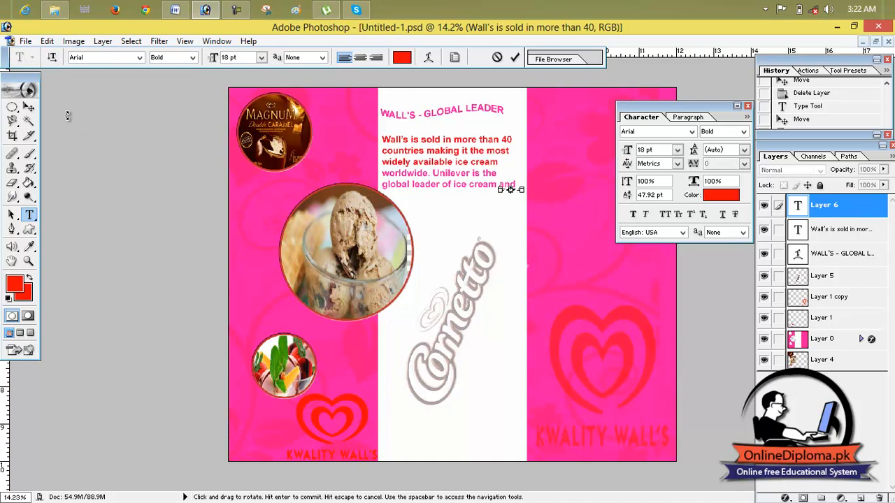
pyautogui.click(29, 107)
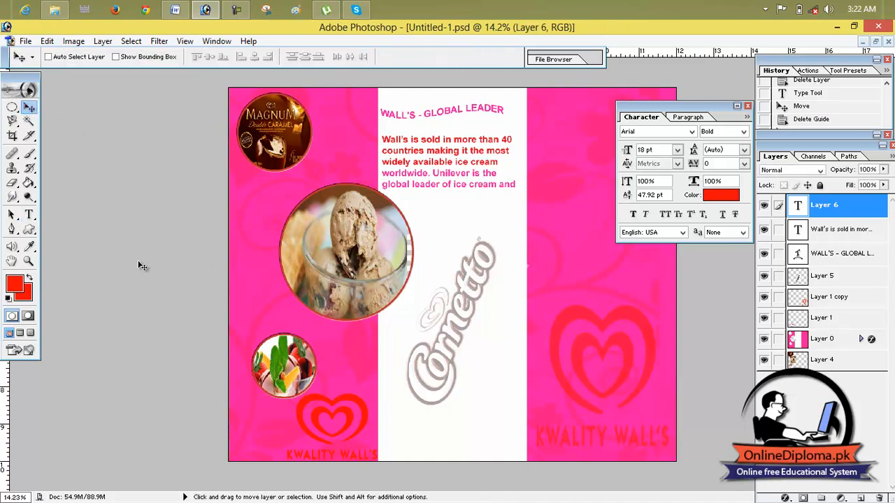
# - Try to recolour all of the intro paragraph's text to bright red FA0824
pyautogui.click(29, 214)
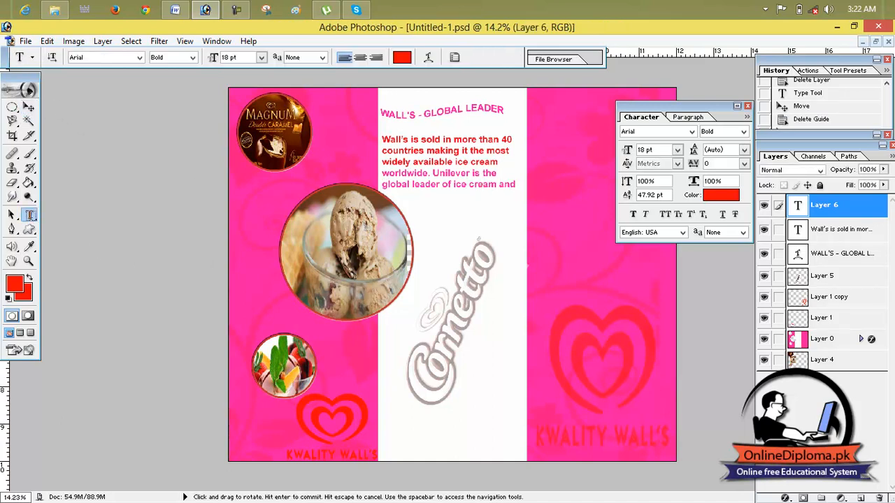
pyautogui.moveTo(518, 185); pyautogui.dragTo(495, 151)
pyautogui.click(516, 187)
pyautogui.moveTo(516, 187); pyautogui.dragTo(381, 140)
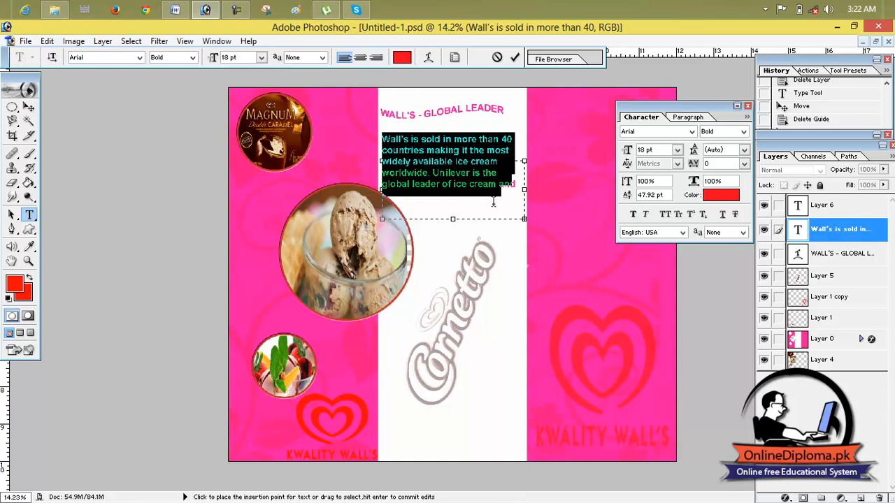
pyautogui.hotkey('ctrl', 'a')
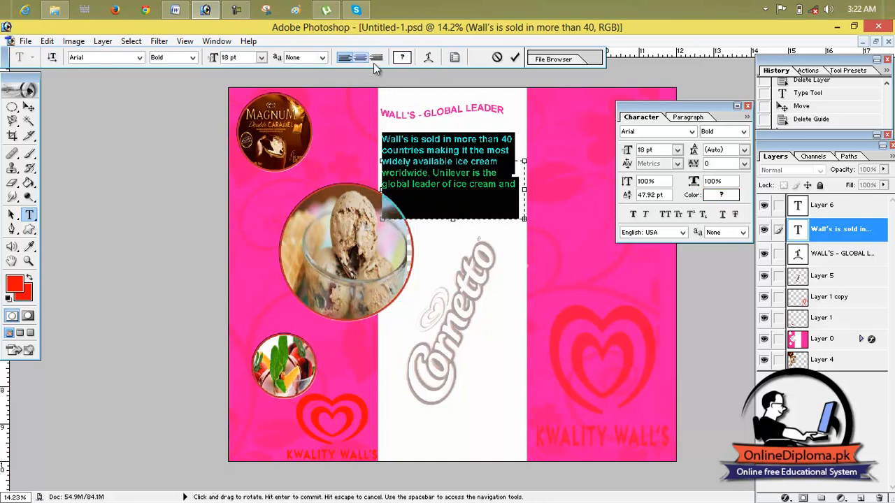
pyautogui.click(403, 58)
pyautogui.click(428, 163)
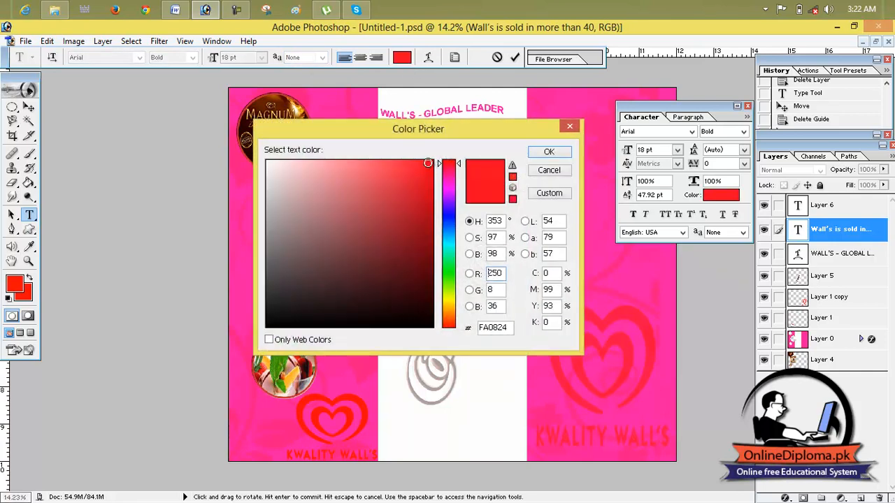
pyautogui.click(551, 151)
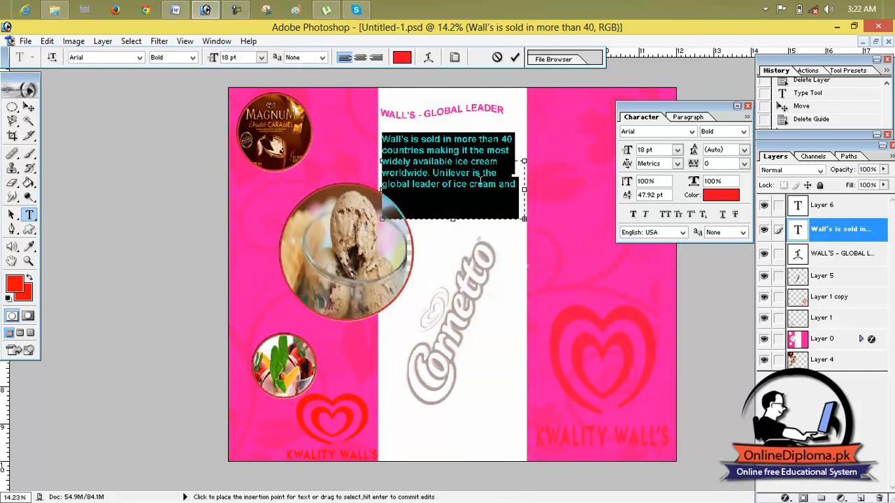
pyautogui.hotkey('ctrl', 'Return')
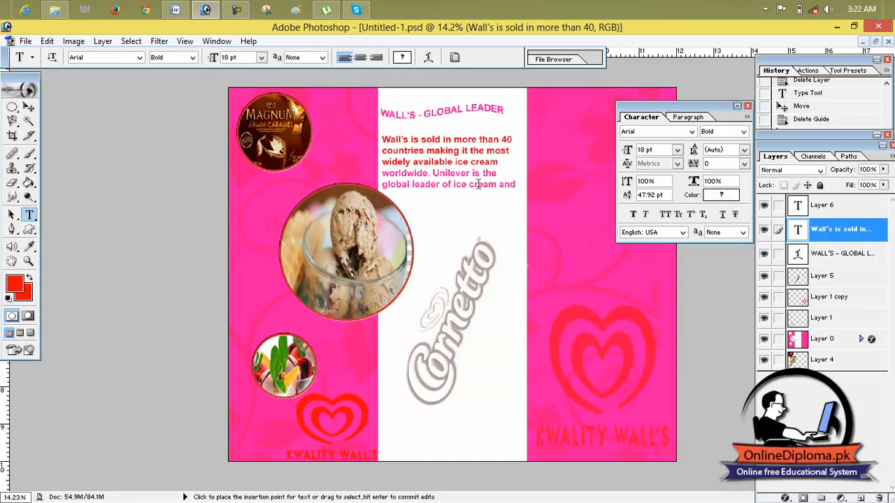
# - Select the paragraph's entire text, set its colour to bright red, and commit the edit
pyautogui.click(453, 189)
pyautogui.moveTo(515, 185); pyautogui.dragTo(382, 140)
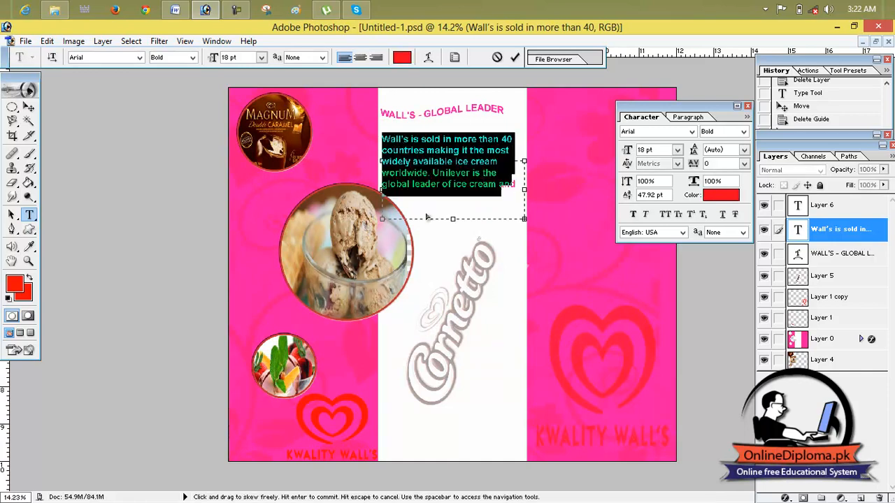
pyautogui.click(403, 58)
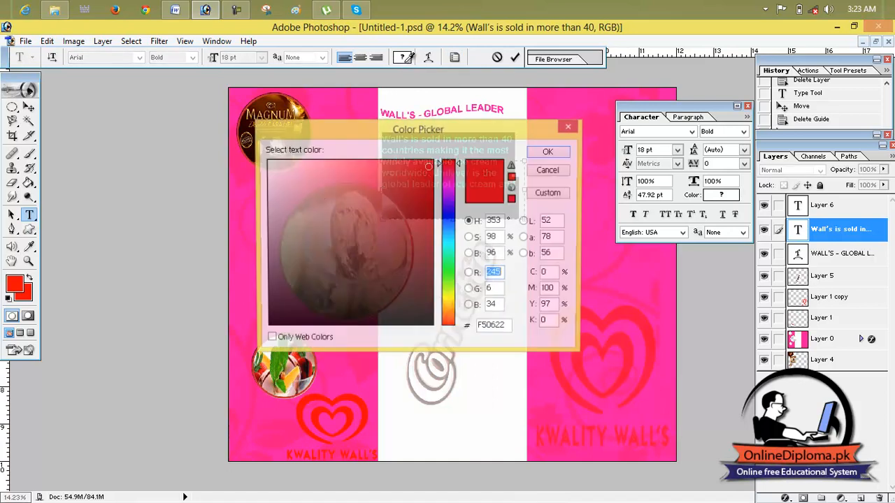
pyautogui.click(428, 163)
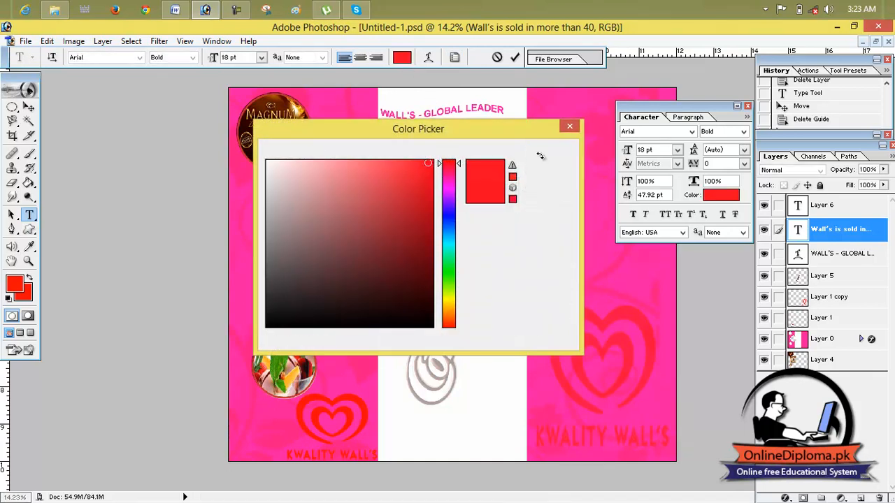
pyautogui.click(548, 153)
pyautogui.click(29, 107)
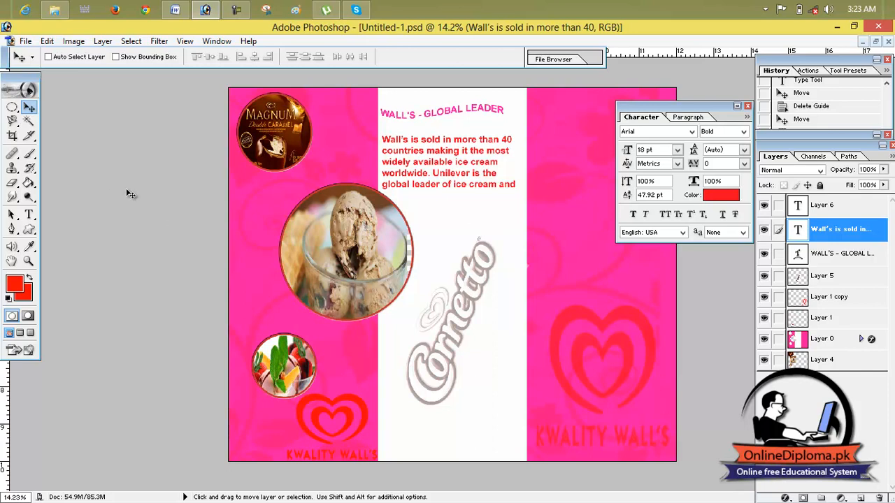
pyautogui.click(25, 41)
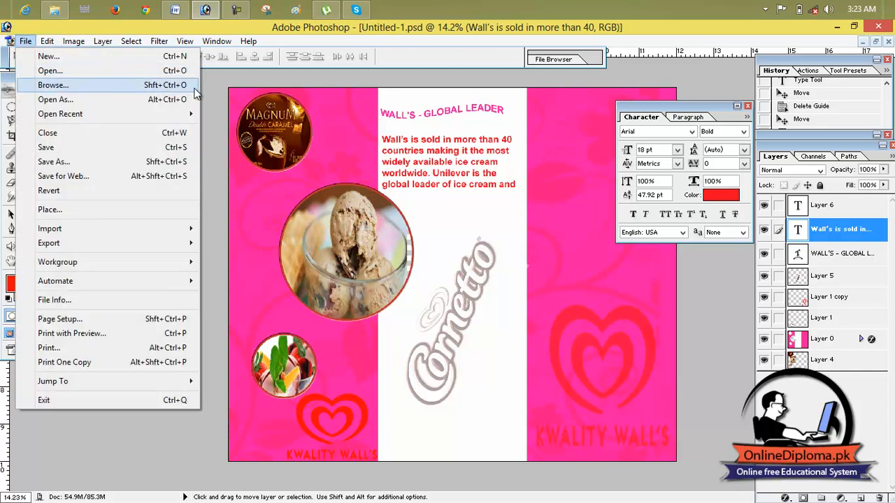
pyautogui.click(207, 91)
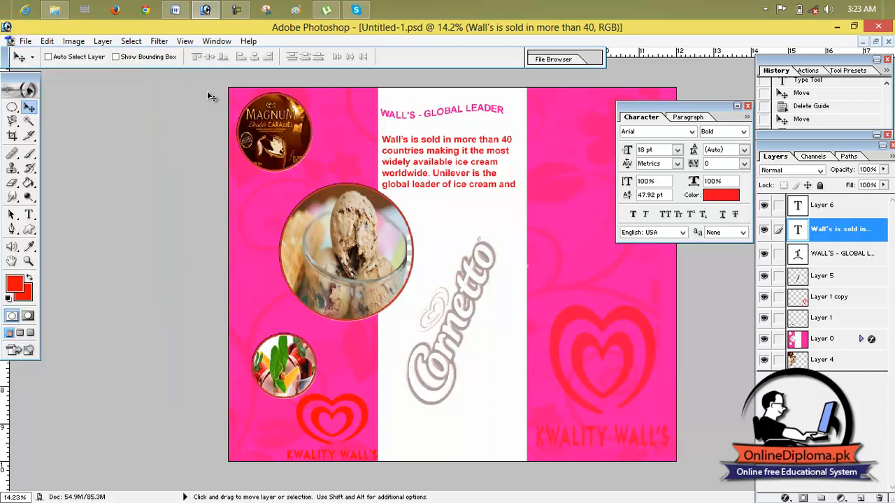
pyautogui.click(28, 44)
pyautogui.click(48, 68)
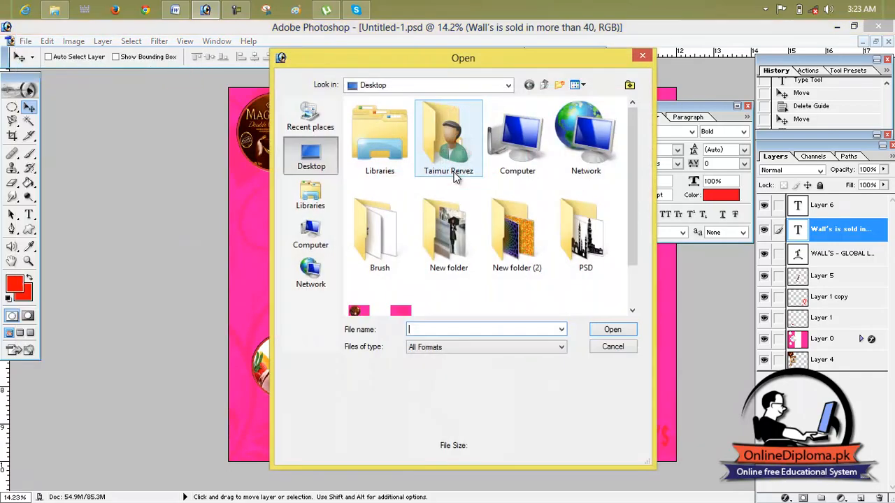
pyautogui.scroll(-1, 488, 251)
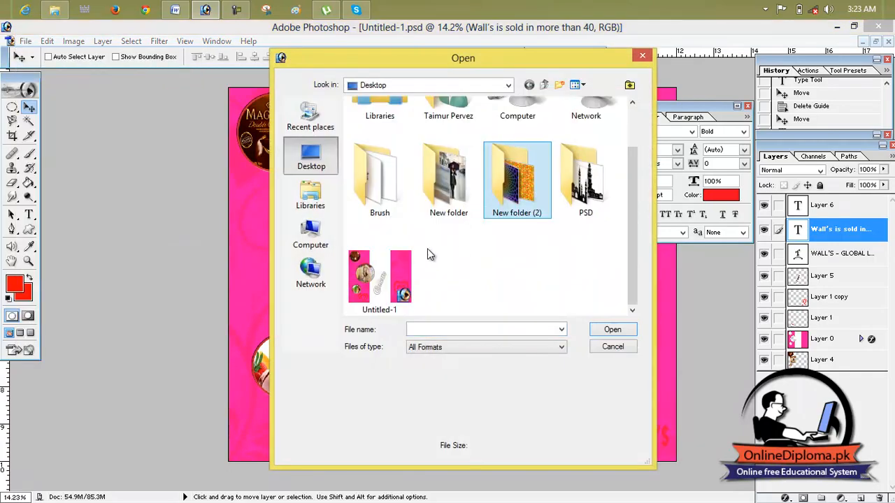
pyautogui.doubleClick(506, 202)
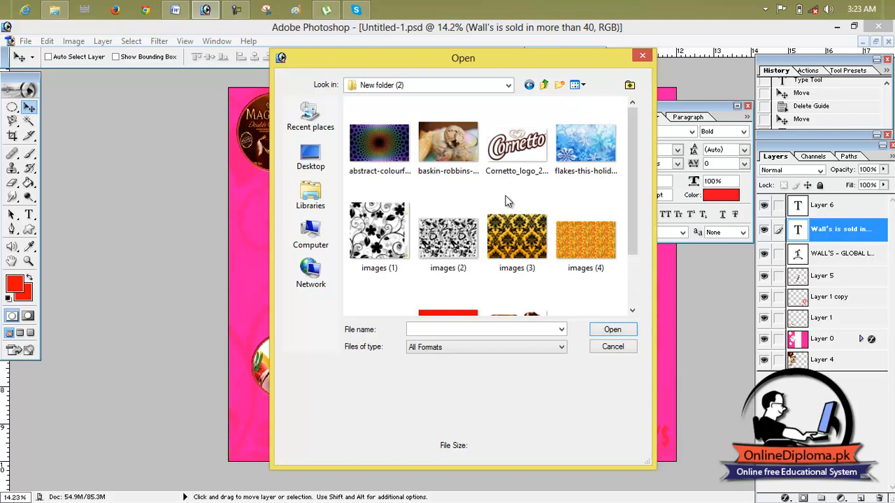
pyautogui.click(500, 225)
pyautogui.click(449, 145)
pyautogui.doubleClick(500, 126)
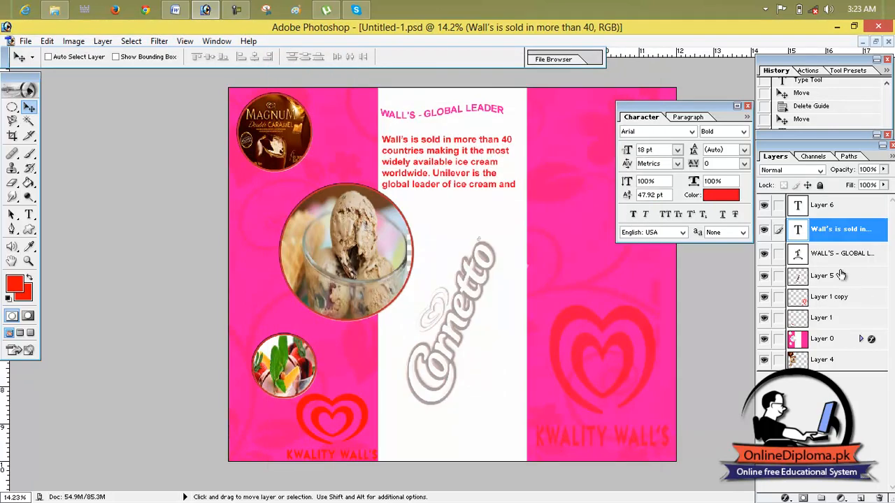
# - Make Layer 4, which holds the pictures behind the circular cut-outs, the brochure's active layer
pyautogui.click(803, 321)
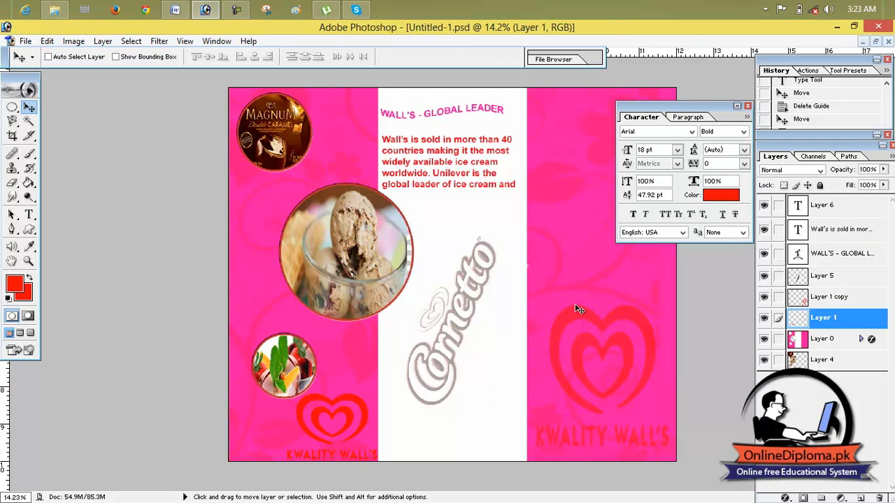
pyautogui.click(799, 305)
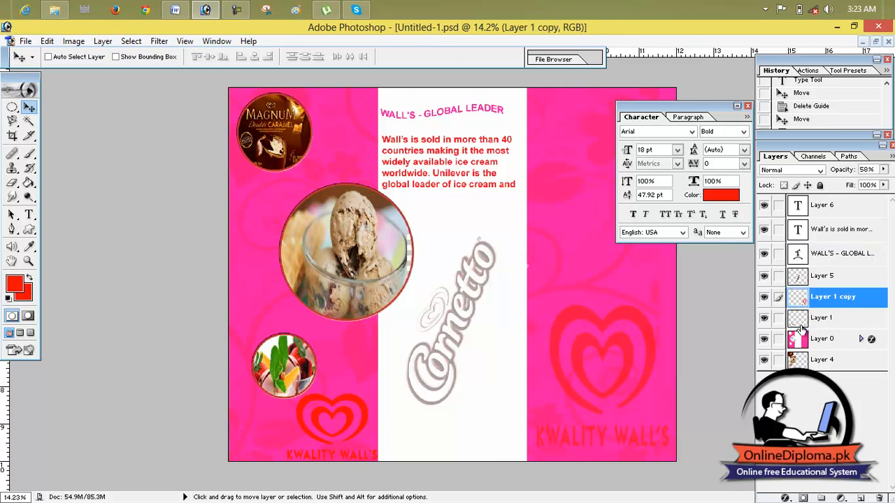
pyautogui.hotkey('ctrl', '+')
pyautogui.click(802, 360)
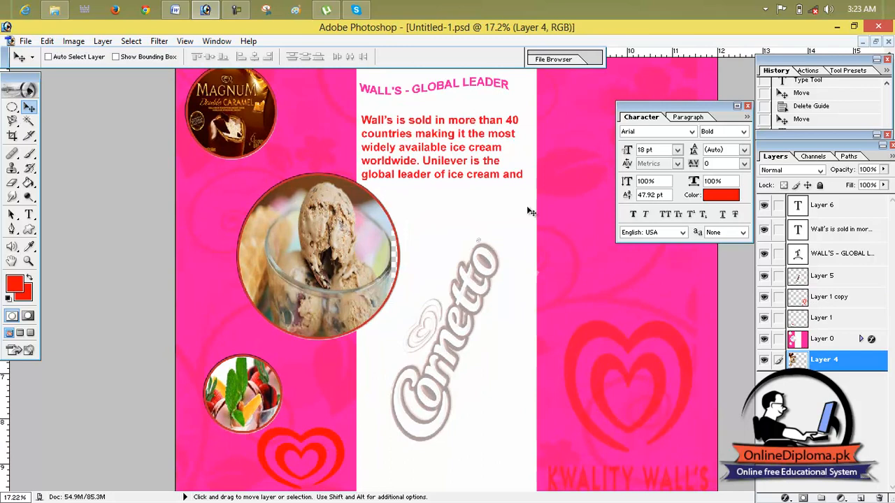
# - Open the baskin-robbins ice cream photo from New folder (2) on the Desktop
pyautogui.click(25, 41)
pyautogui.click(32, 70)
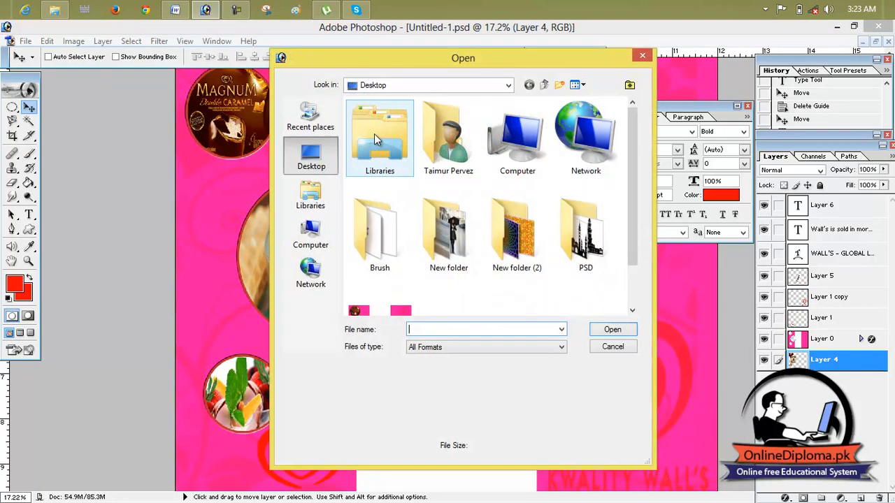
pyautogui.scroll(-1, 448, 227)
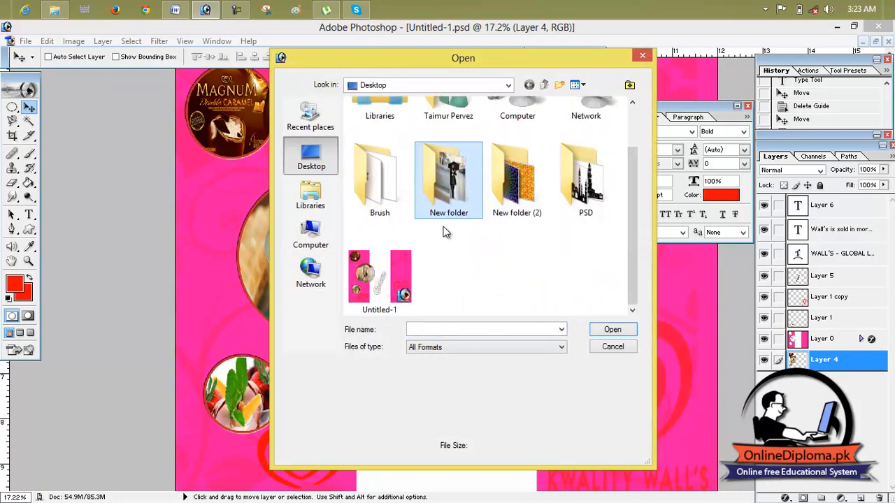
pyautogui.doubleClick(526, 200)
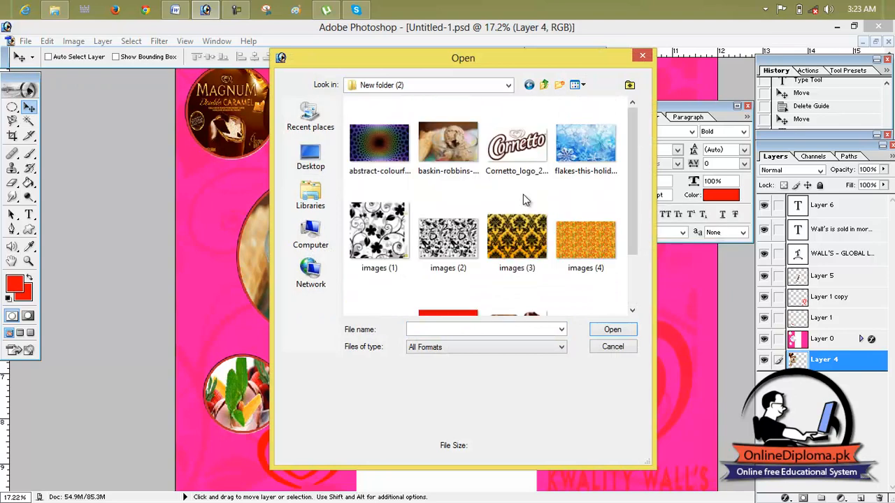
pyautogui.doubleClick(458, 159)
# - Copy the ice cream photo into the brochure twice, directly above Layer 4, and shift the newest copy with the Move tool
pyautogui.moveTo(312, 88); pyautogui.dragTo(823, 231)
pyautogui.moveTo(650, 323); pyautogui.dragTo(310, 295)
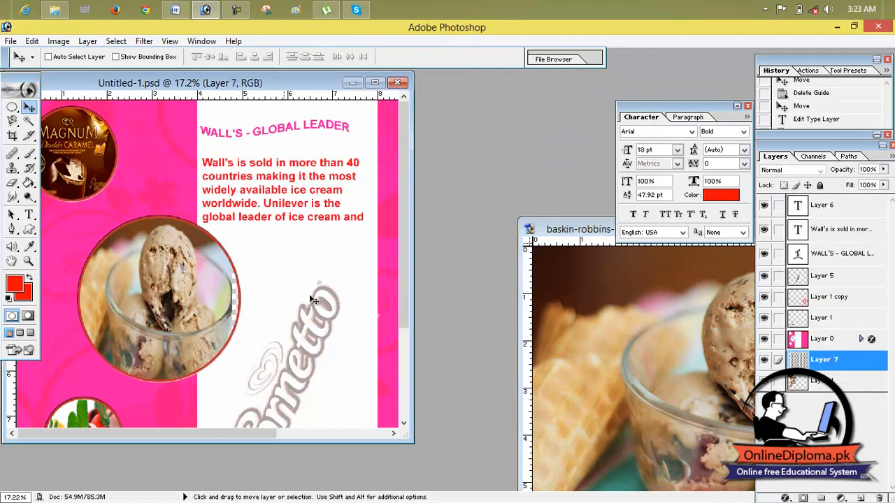
pyautogui.moveTo(639, 341); pyautogui.dragTo(384, 310)
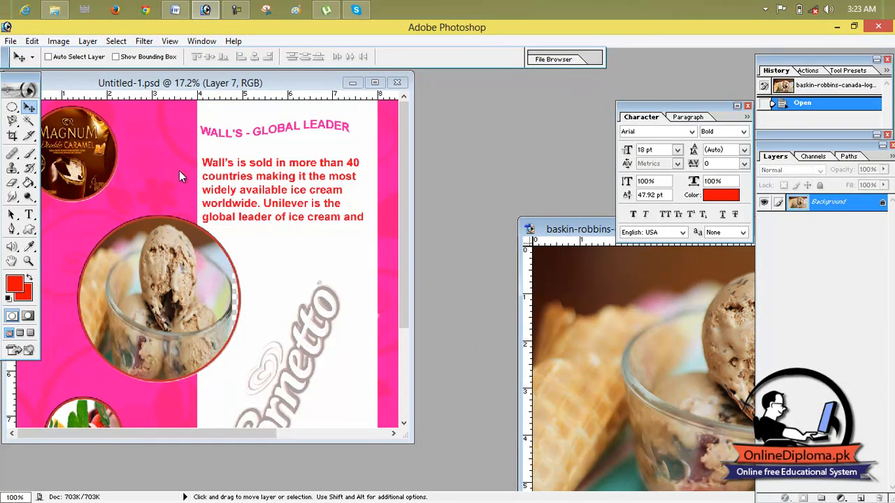
pyautogui.moveTo(618, 338); pyautogui.dragTo(305, 303)
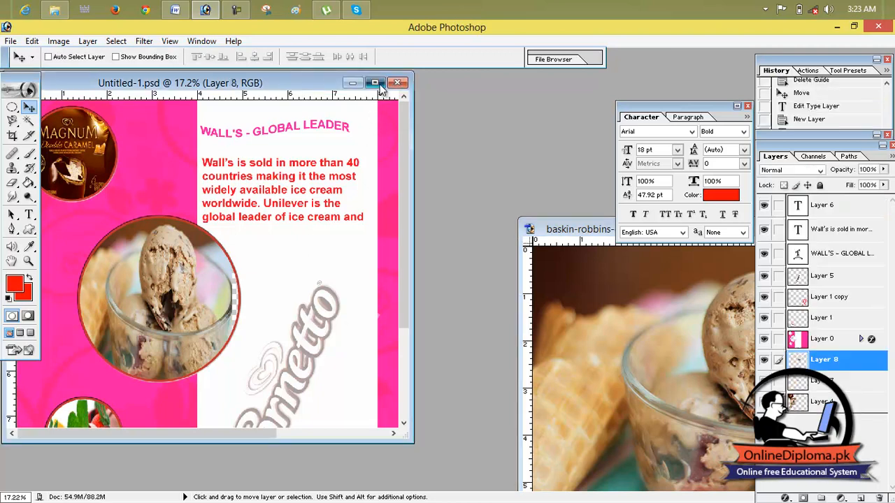
pyautogui.click(374, 83)
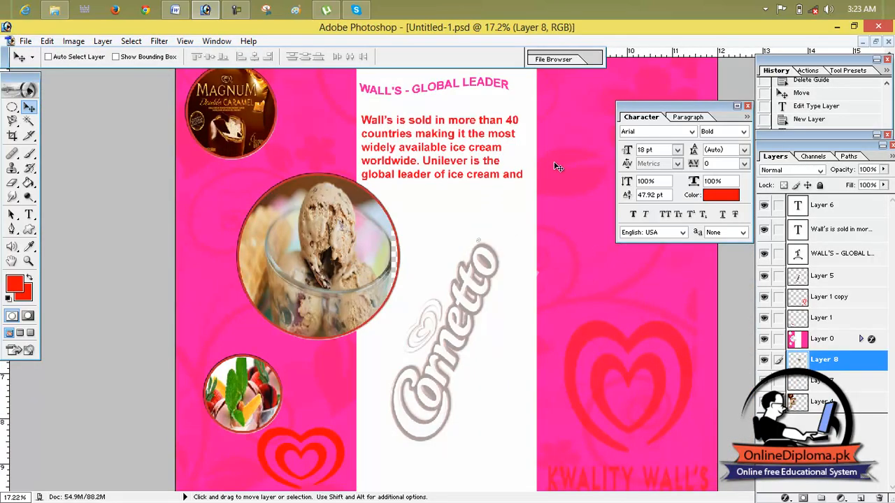
pyautogui.moveTo(521, 288); pyautogui.dragTo(492, 273)
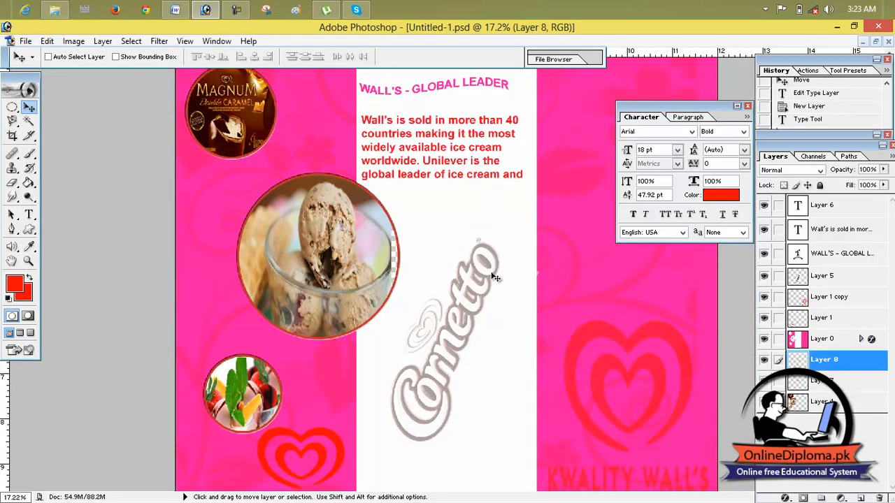
# - Bring the photo's window beside the brochure and try to move its Background layer with the Move tool
pyautogui.click(875, 42)
pyautogui.click(590, 275)
pyautogui.moveTo(591, 236); pyautogui.dragTo(388, 162)
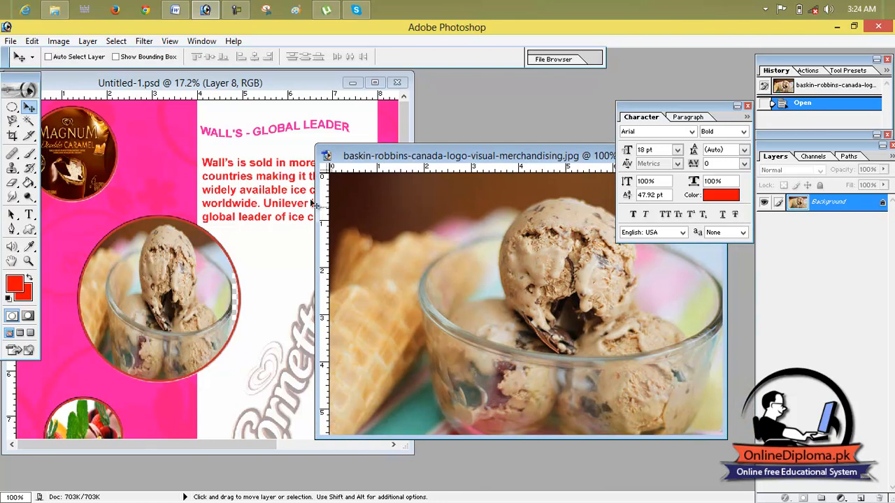
pyautogui.moveTo(528, 299); pyautogui.dragTo(587, 301)
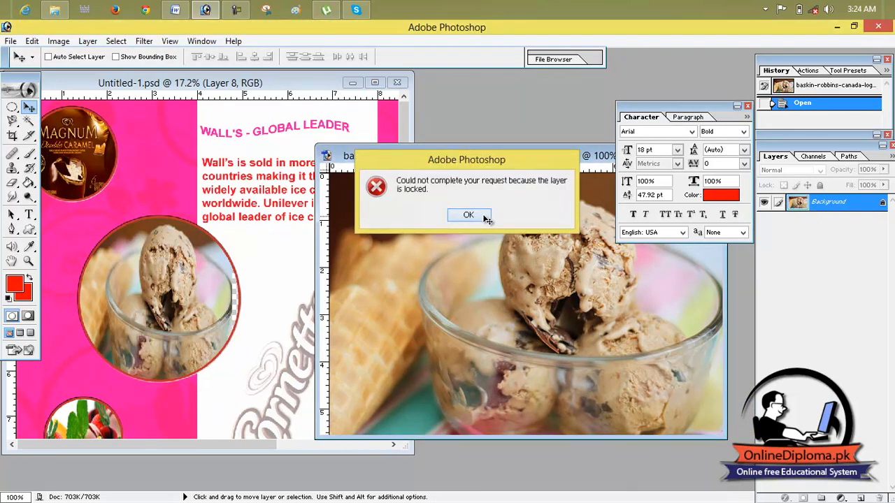
pyautogui.click(467, 214)
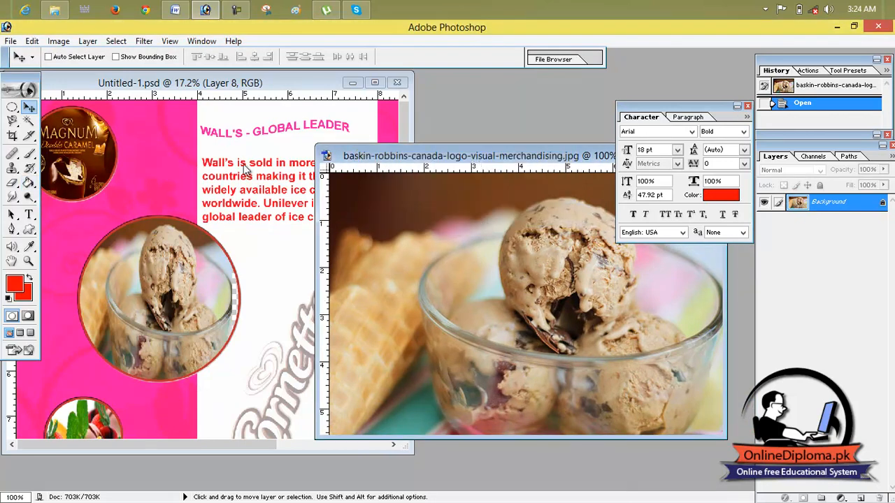
# - Select most of the ice cream photo with a rectangular marquee, copy it, and paste it into the brochure above Layer 8
pyautogui.moveTo(587, 155); pyautogui.dragTo(435, 155)
pyautogui.click(538, 158)
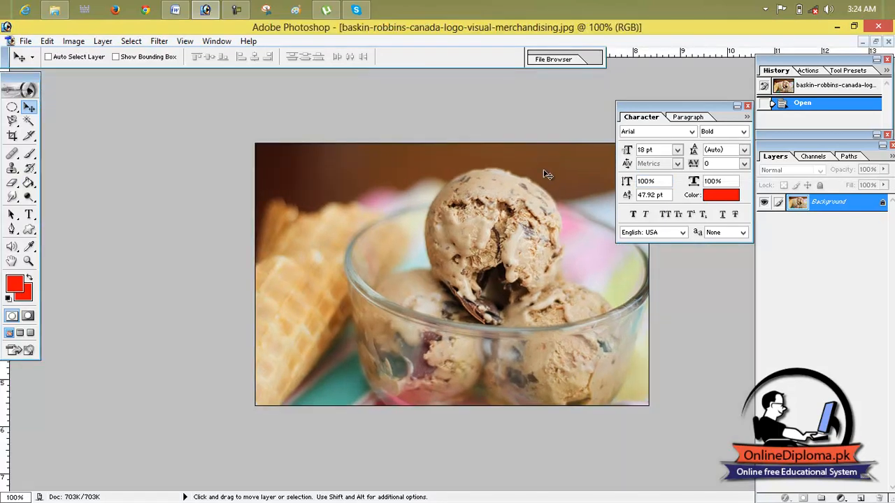
pyautogui.moveTo(13, 108); pyautogui.dragTo(56, 105)
pyautogui.moveTo(261, 154); pyautogui.dragTo(649, 377)
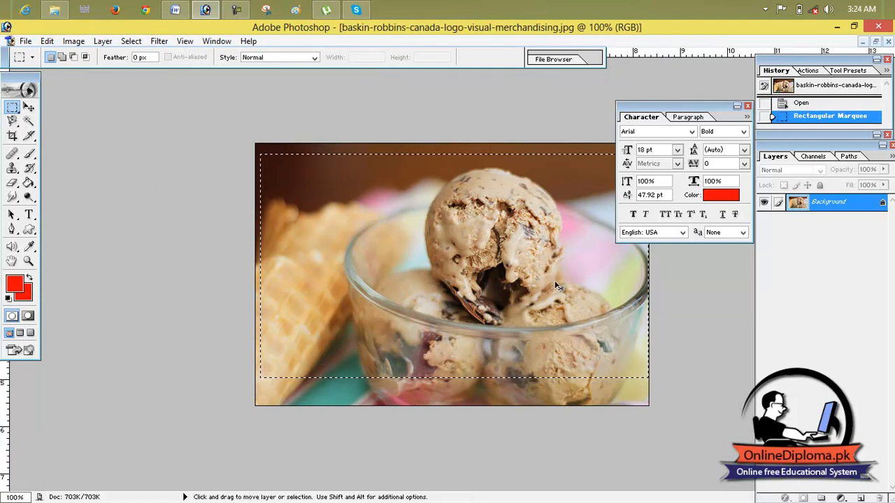
pyautogui.click(865, 43)
pyautogui.click(375, 83)
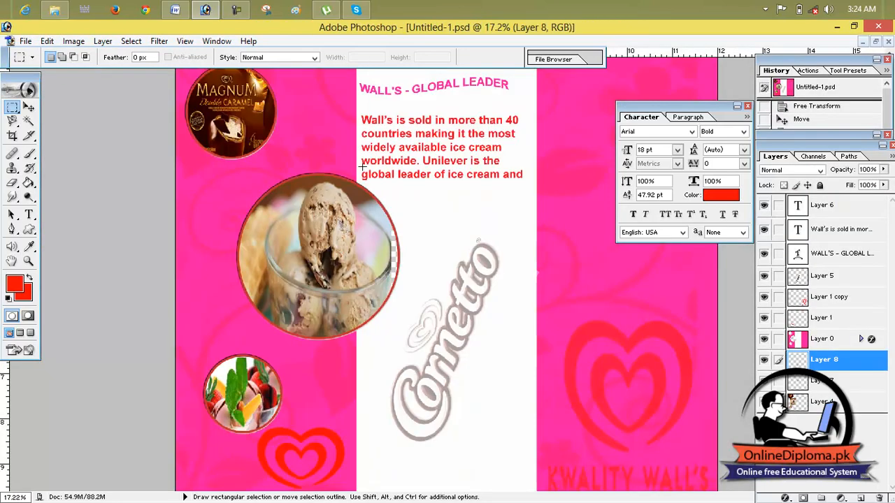
pyautogui.hotkey('ctrl', 'v')
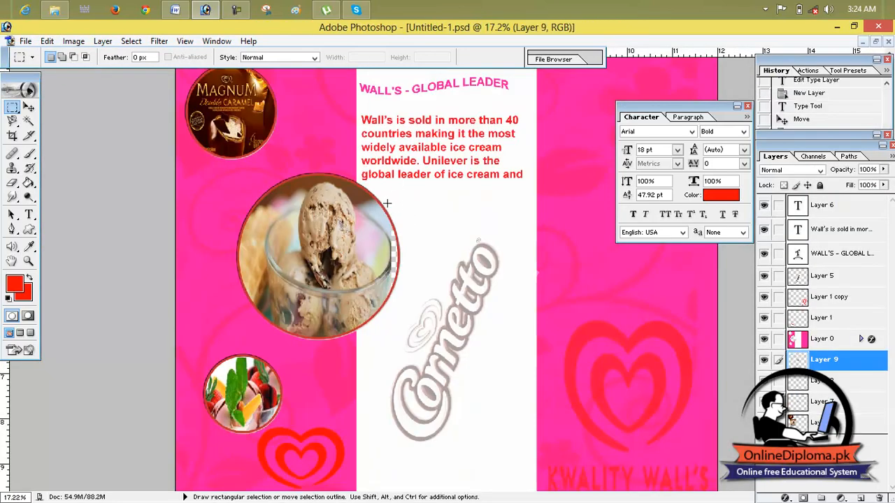
pyautogui.moveTo(393, 194); pyautogui.dragTo(565, 319)
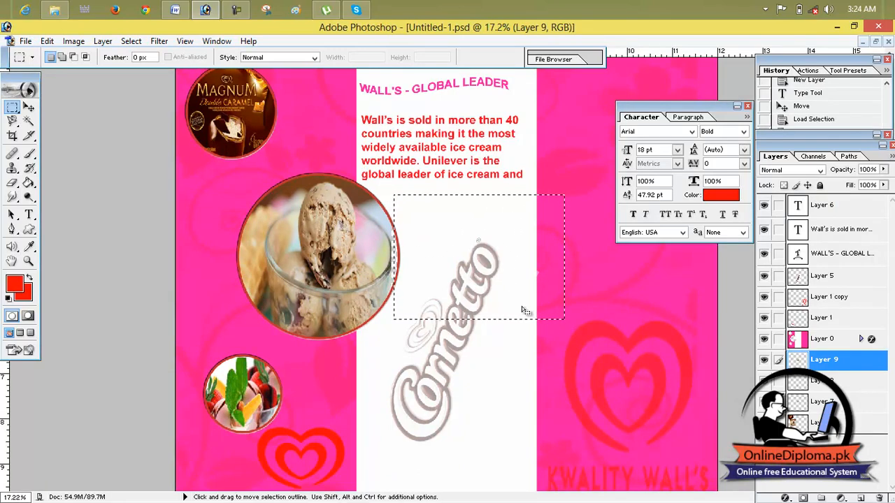
pyautogui.press('ctrl')
pyautogui.hotkey('ctrl', 'd')
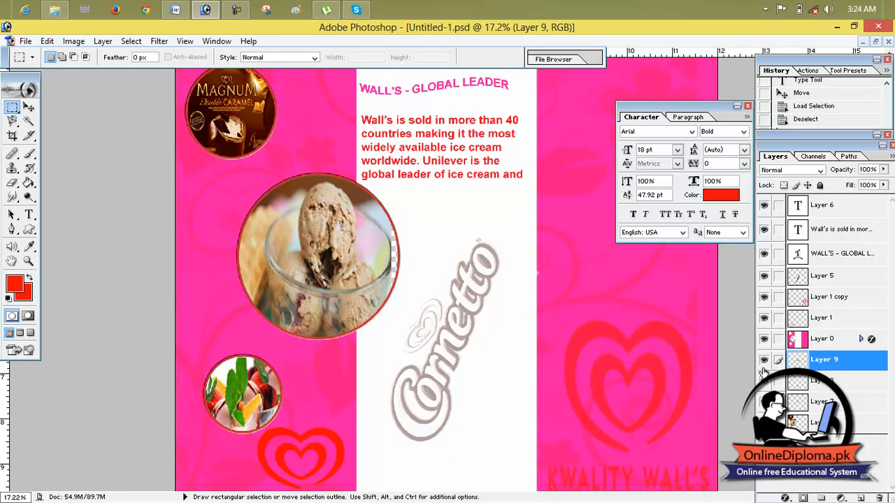
pyautogui.moveTo(498, 261); pyautogui.dragTo(499, 262)
pyautogui.press('ctrl')
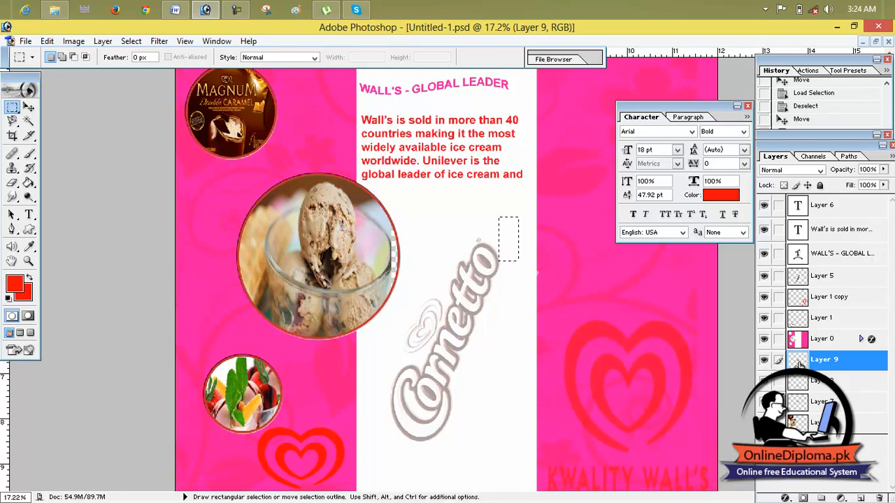
# - Step through the brochure's layers to check where the pasted photo sits in the stack, ending on Layer 9
pyautogui.click(801, 422)
pyautogui.click(801, 340)
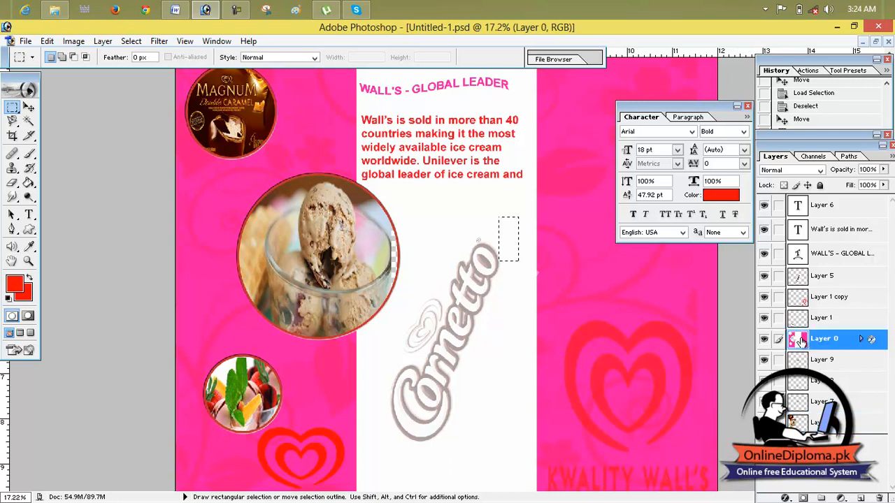
pyautogui.click(801, 298)
pyautogui.click(800, 277)
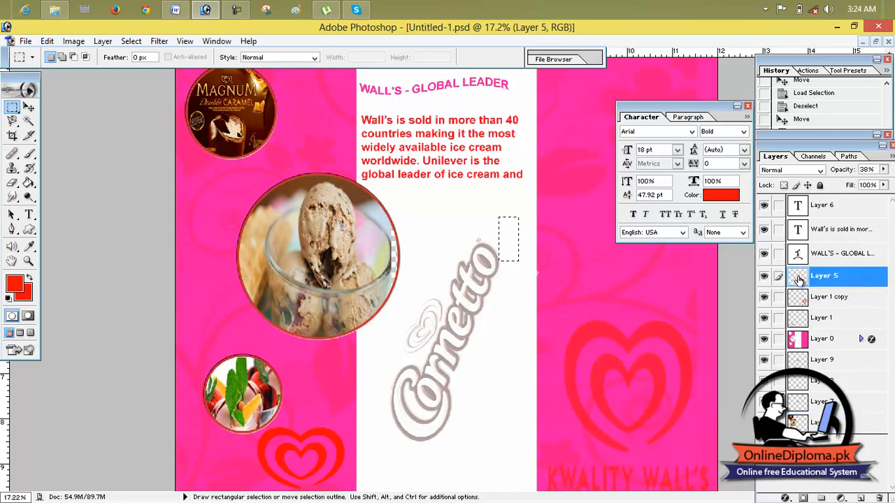
pyautogui.click(805, 317)
pyautogui.click(803, 344)
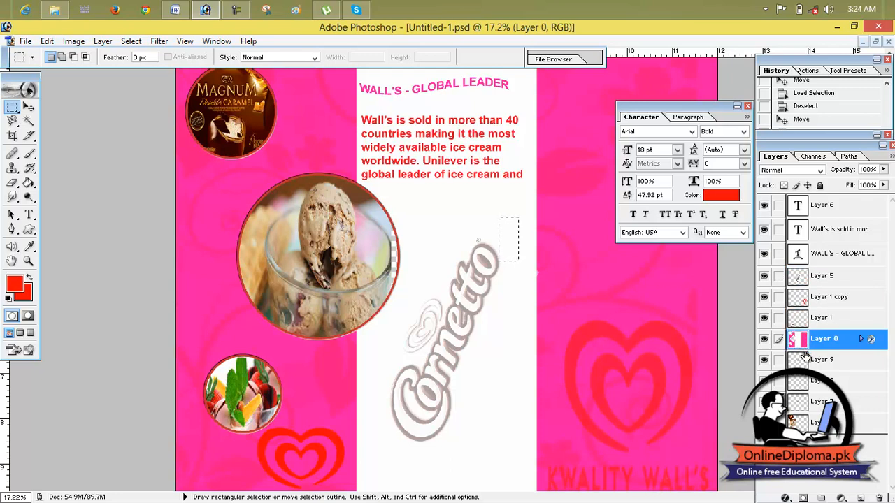
pyautogui.click(803, 362)
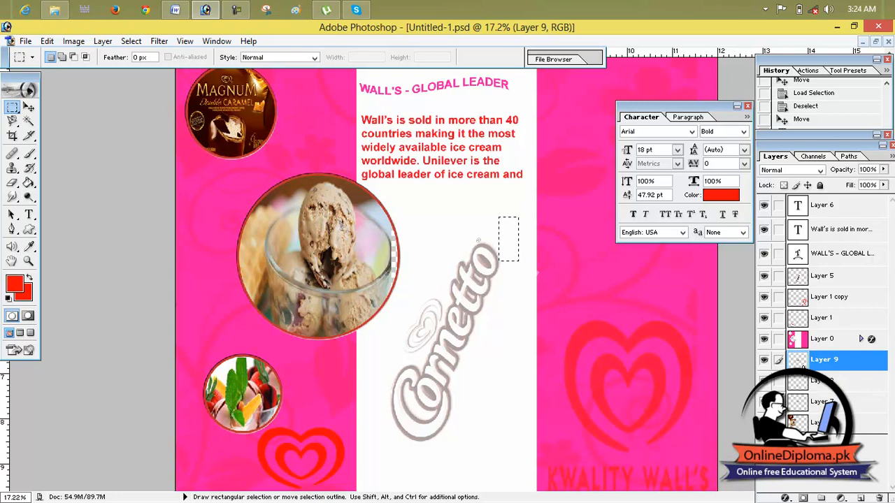
# - Load the outline of Layer 9's pasted photo as a selection, and make Layer 7 the active layer
pyautogui.keyDown('ctrl'); pyautogui.click(801, 364); pyautogui.keyUp('ctrl')
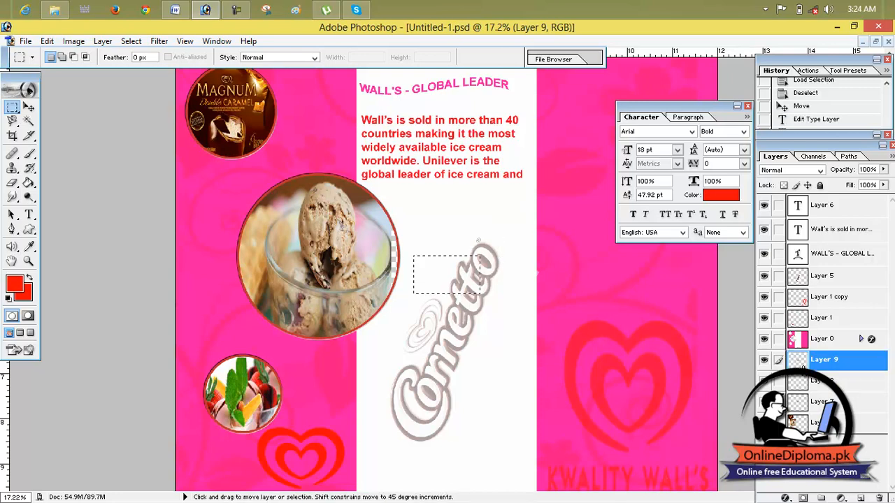
pyautogui.click(452, 285)
pyautogui.click(805, 366)
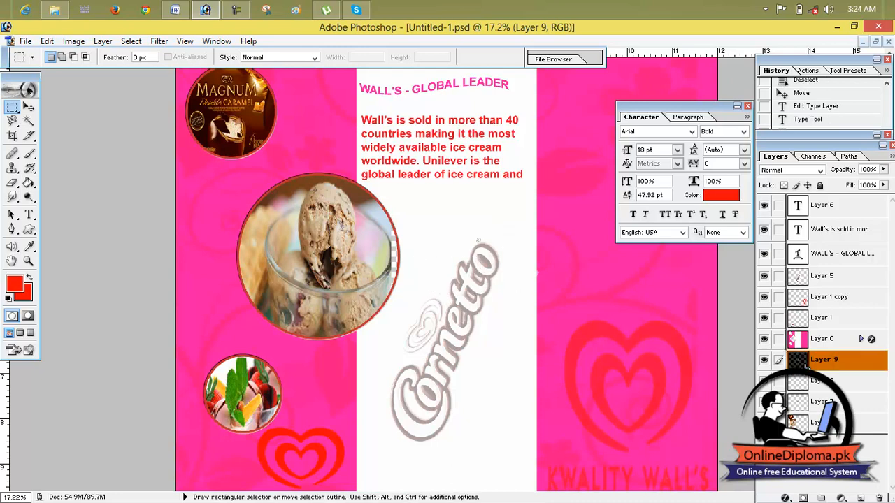
pyautogui.keyDown('ctrl'); pyautogui.click(802, 365); pyautogui.keyUp('ctrl')
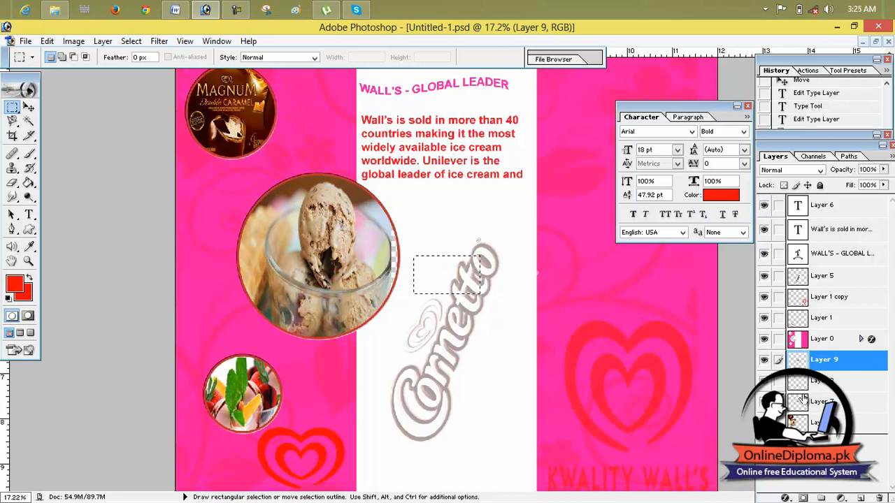
pyautogui.click(801, 383)
pyautogui.click(802, 403)
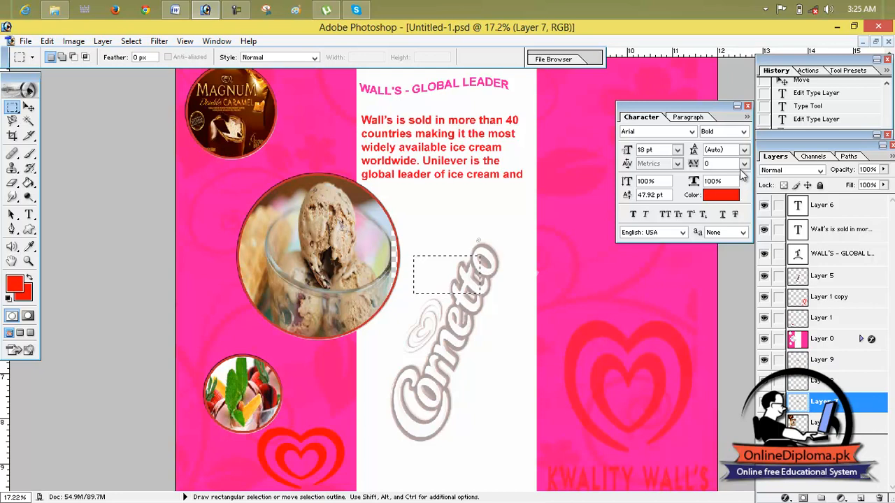
# - Close the Character palette and clear the selection outlining Layer 9's photo
pyautogui.click(747, 107)
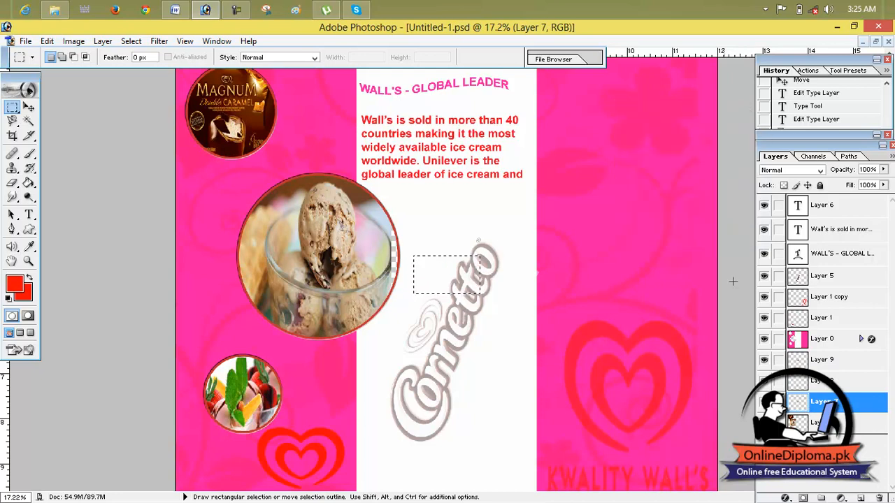
pyautogui.moveTo(584, 226); pyautogui.dragTo(542, 240)
pyautogui.hotkey('ctrl', 'd')
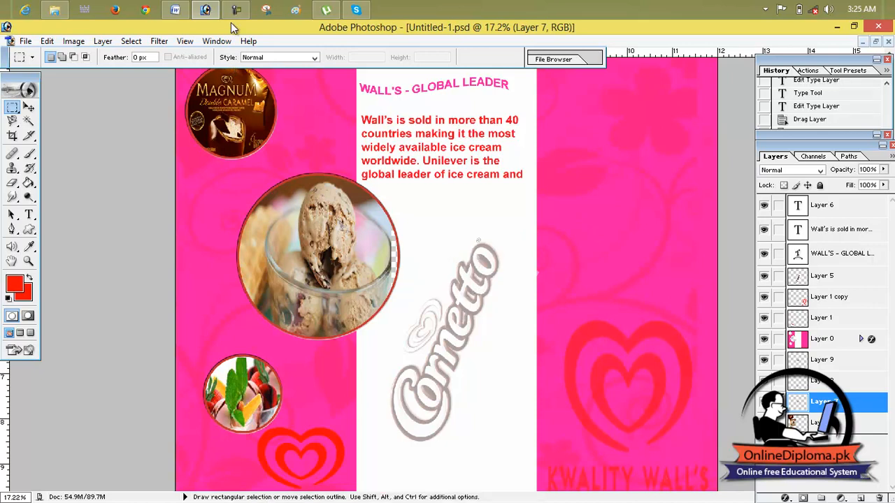
# - Make Layer 4 the active layer, hiding and showing it once to check which pictures it holds
pyautogui.moveTo(221, 9)
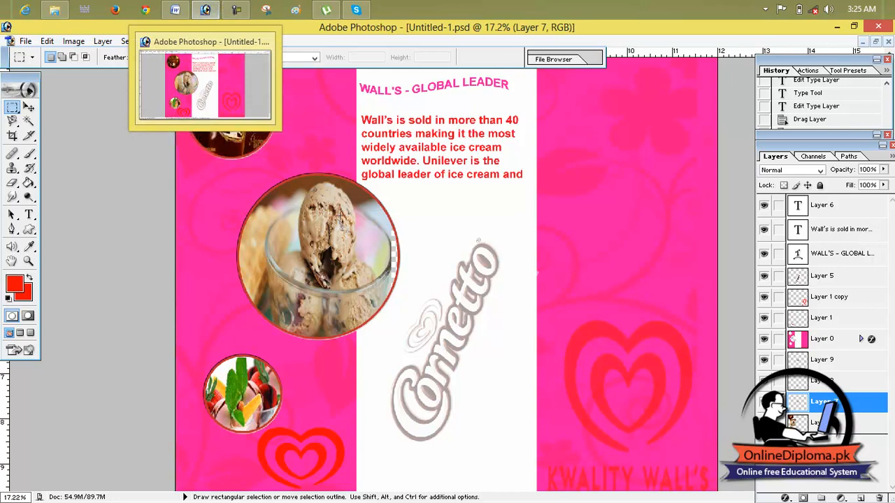
pyautogui.scroll(-1, 789, 350)
pyautogui.scroll(-1, 790, 353)
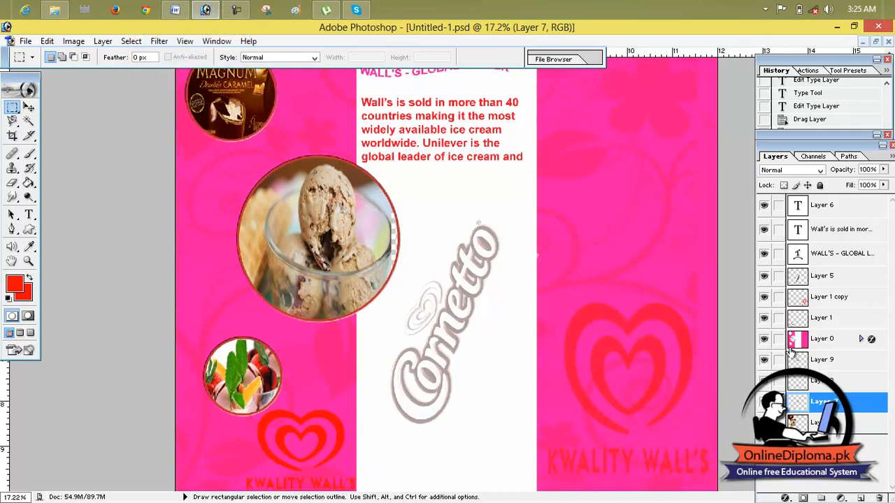
pyautogui.click(814, 423)
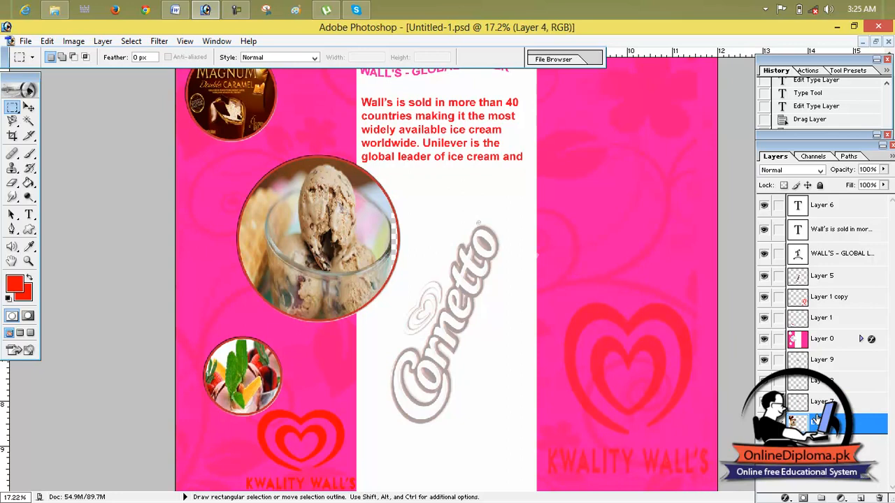
pyautogui.click(765, 423)
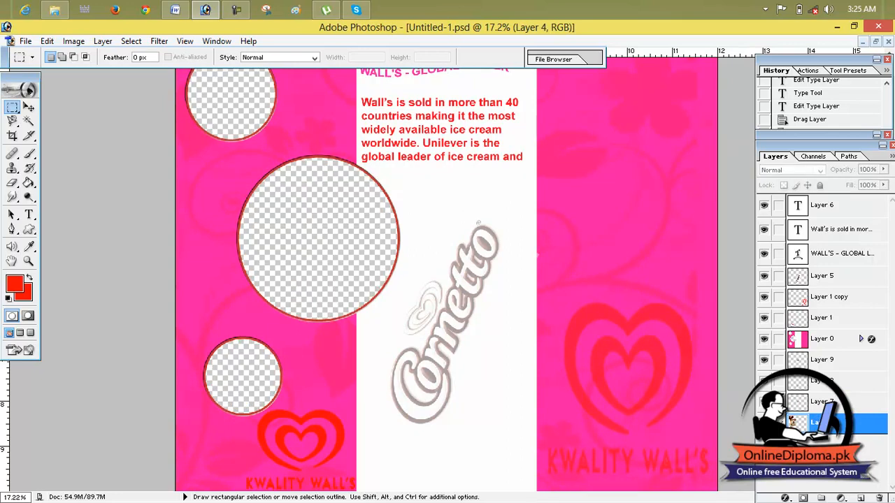
pyautogui.click(765, 423)
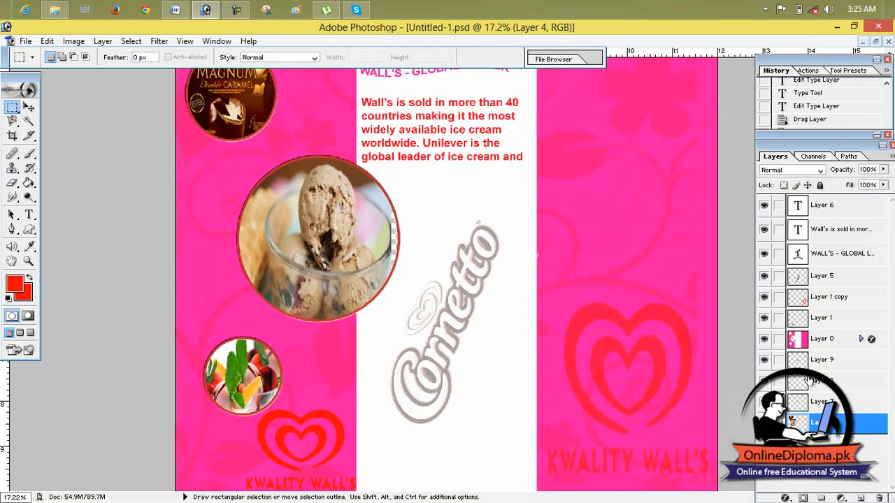
# - Move Layer 9 up the layer stack to directly below Layer 6
pyautogui.scroll(1, 856, 310)
pyautogui.moveTo(811, 364); pyautogui.dragTo(809, 210)
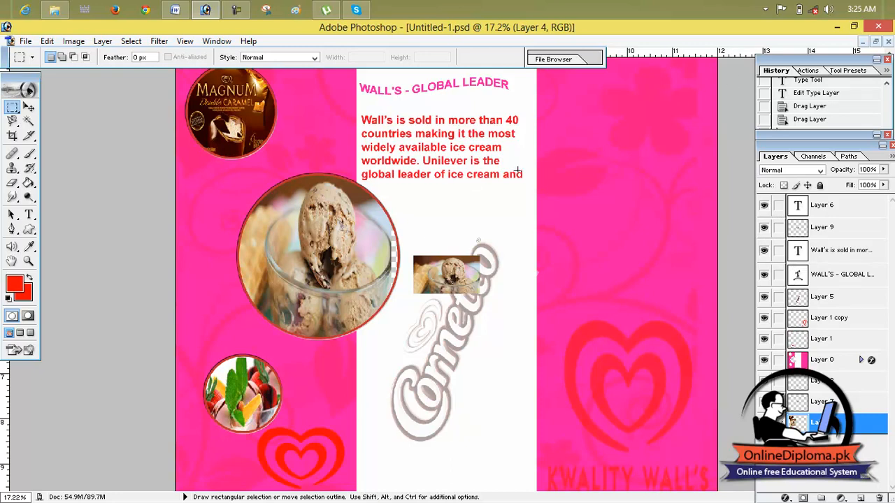
# - Widen Layer 4's pictures to the right with Free Transform so the ice cream fills the large circle
pyautogui.hotkey('ctrl', 't')
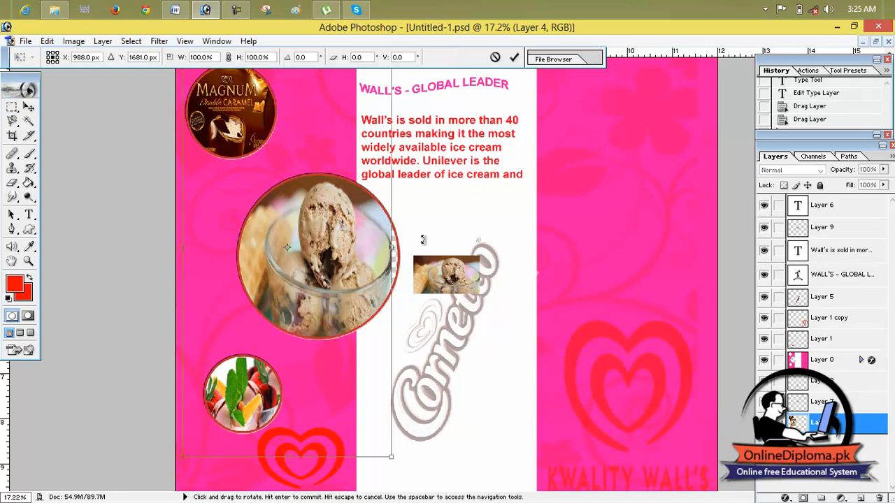
pyautogui.moveTo(392, 248); pyautogui.dragTo(414, 251)
pyautogui.click(514, 58)
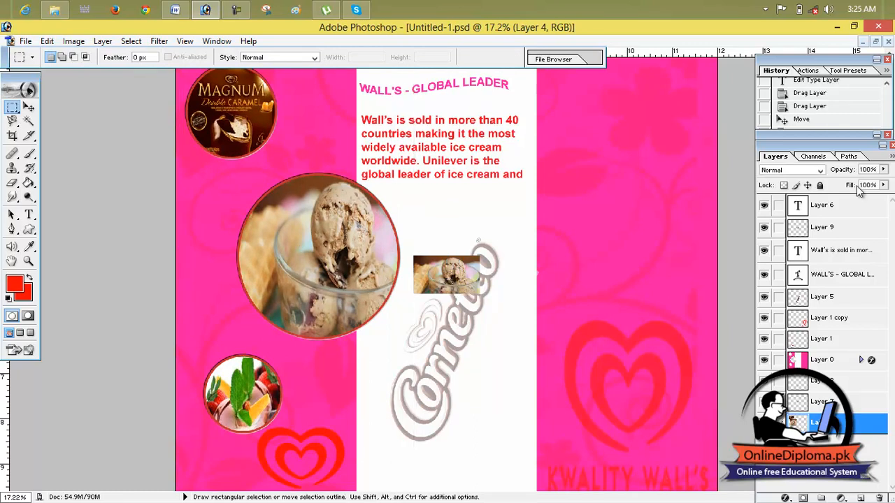
# - Scale Layer 9's ice cream photo to 191.0% width and 164.5% height, place it below the intro paragraph, and deselect it
pyautogui.click(814, 302)
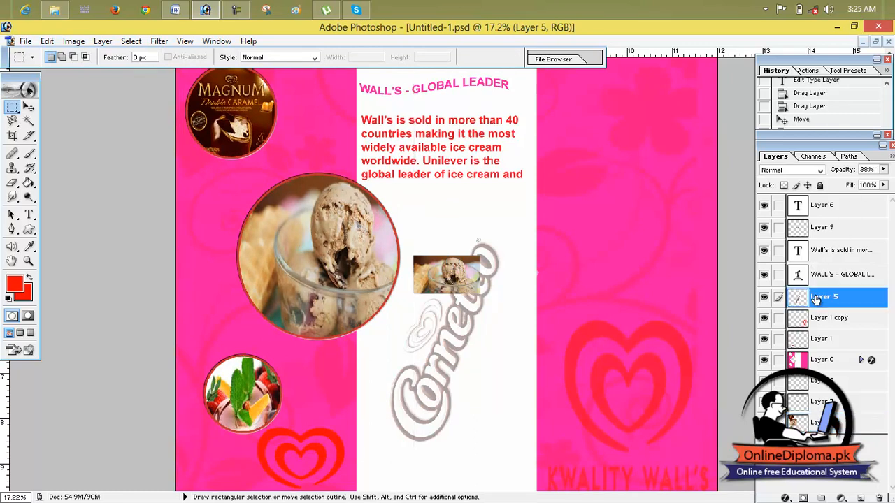
pyautogui.click(815, 231)
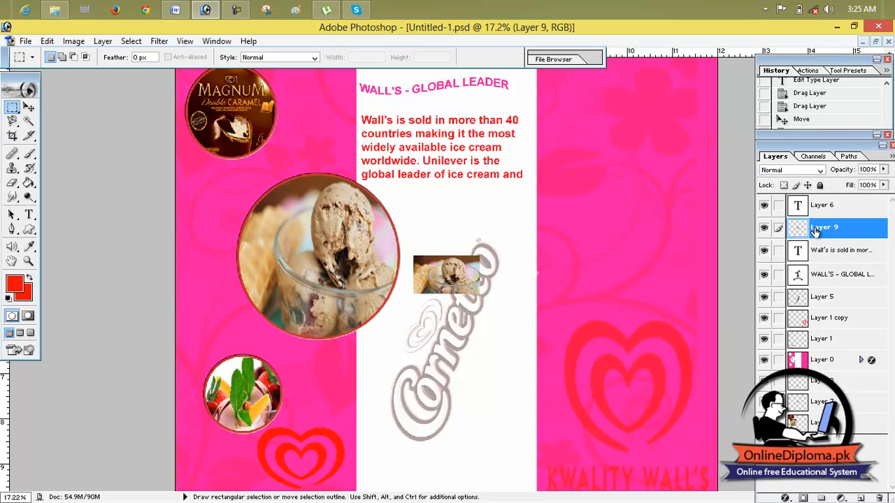
pyautogui.hotkey('ctrl', 'v')
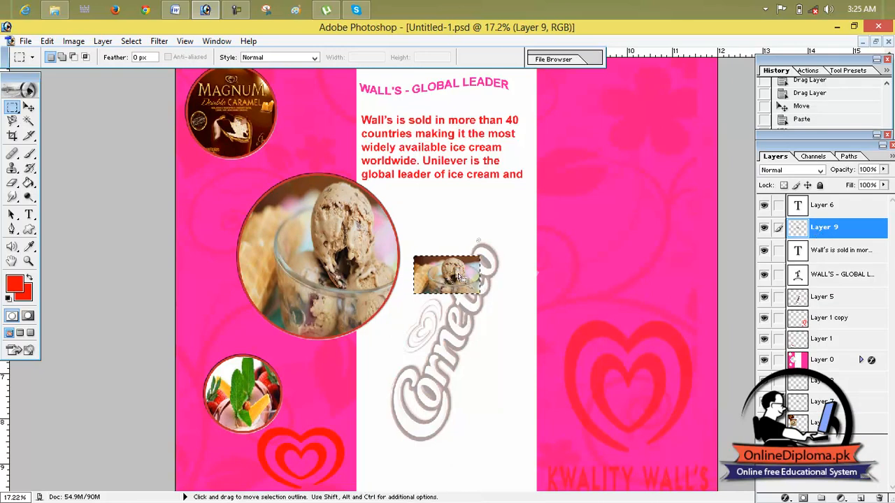
pyautogui.hotkey('ctrl', 't')
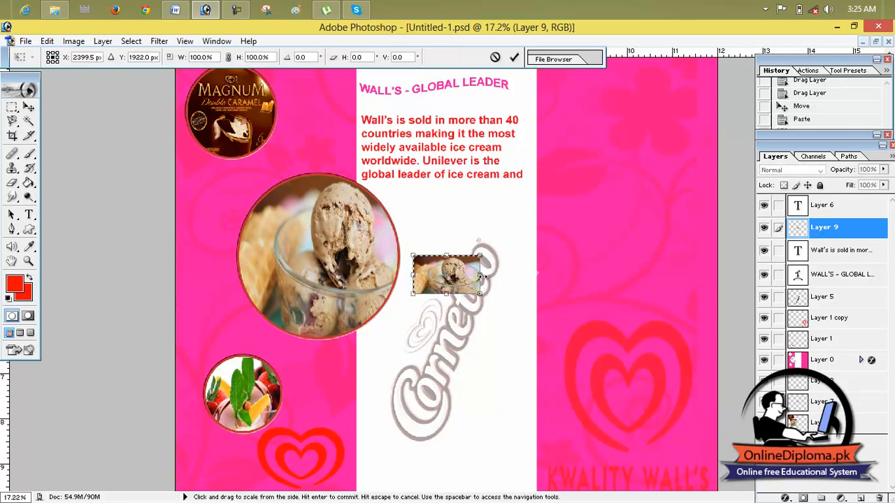
pyautogui.moveTo(528, 283); pyautogui.dragTo(462, 254)
pyautogui.moveTo(406, 222); pyautogui.dragTo(406, 223)
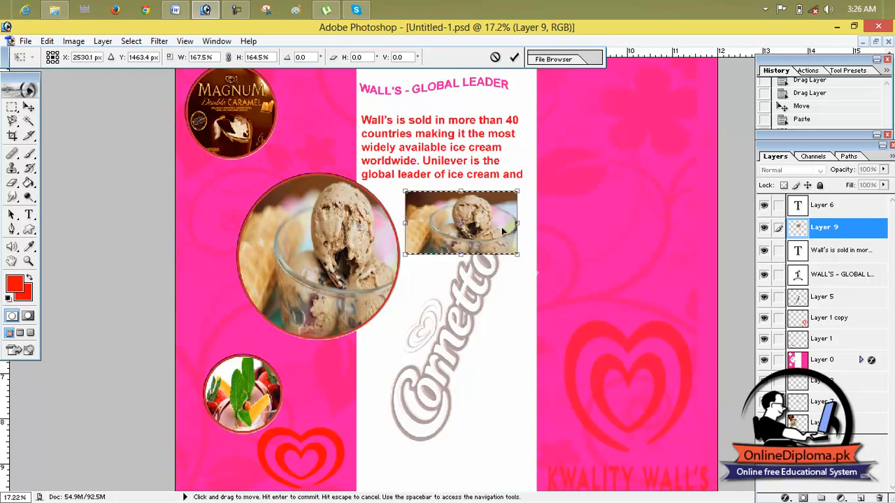
pyautogui.moveTo(516, 223); pyautogui.dragTo(487, 227)
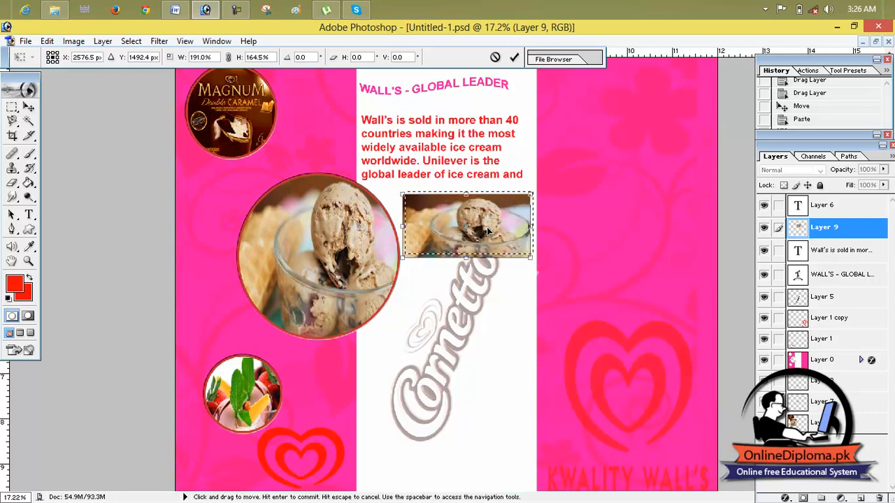
pyautogui.click(515, 59)
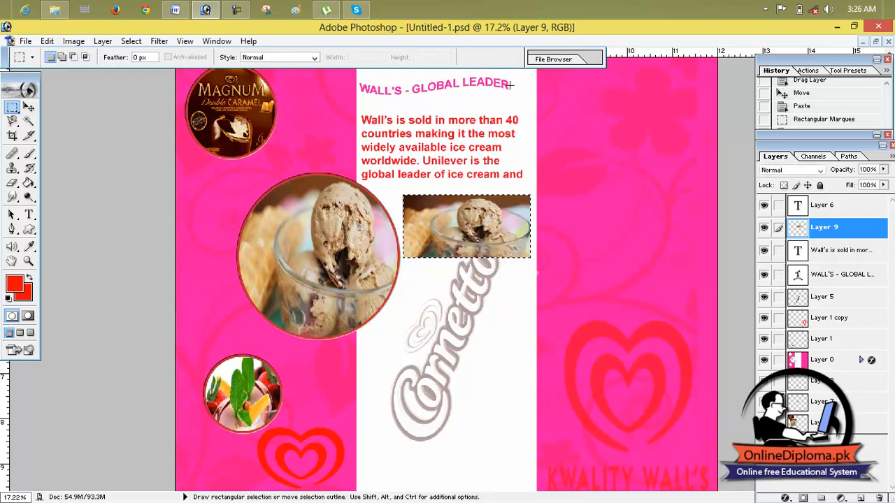
pyautogui.click(456, 231)
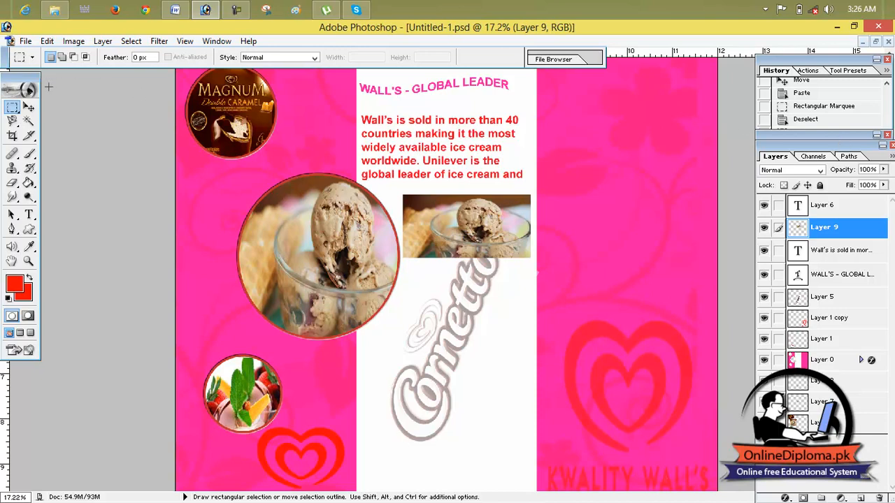
# - Find the intro paragraph's text layer and shift the paragraph slightly up and to the right with the Move tool
pyautogui.click(29, 107)
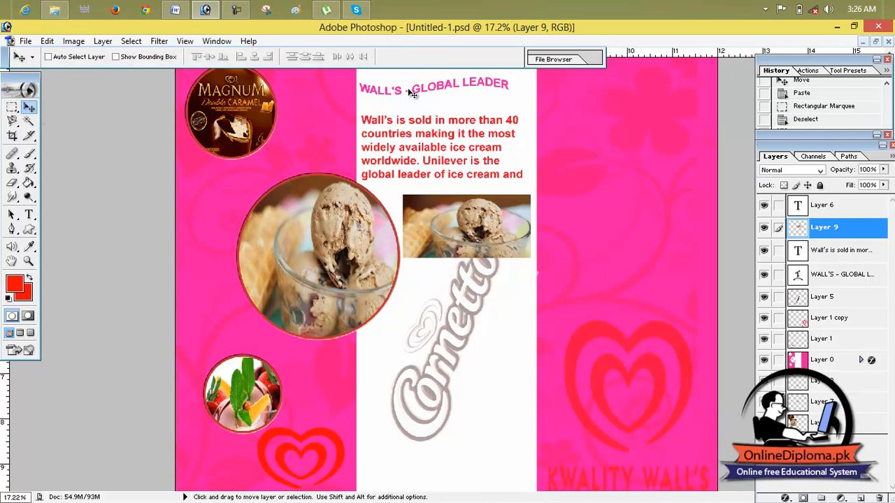
pyautogui.click(797, 209)
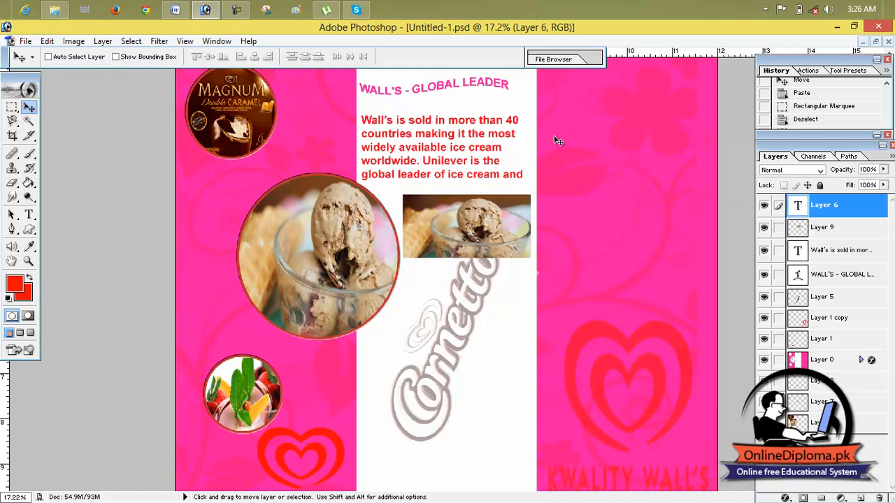
pyautogui.moveTo(476, 83); pyautogui.dragTo(477, 92)
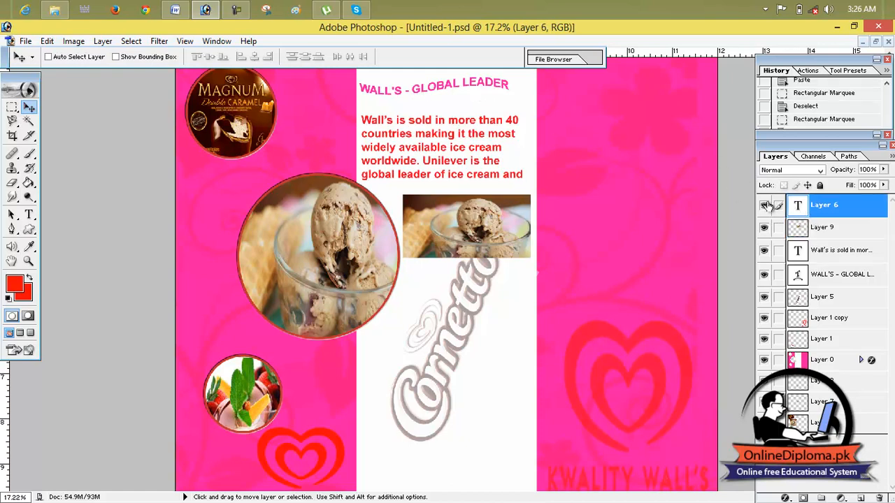
pyautogui.click(800, 233)
pyautogui.click(805, 212)
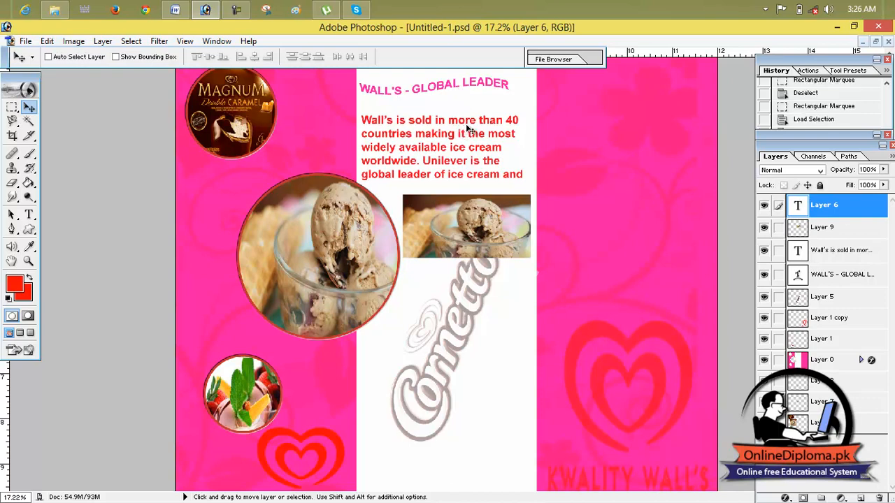
pyautogui.click(815, 231)
pyautogui.click(813, 253)
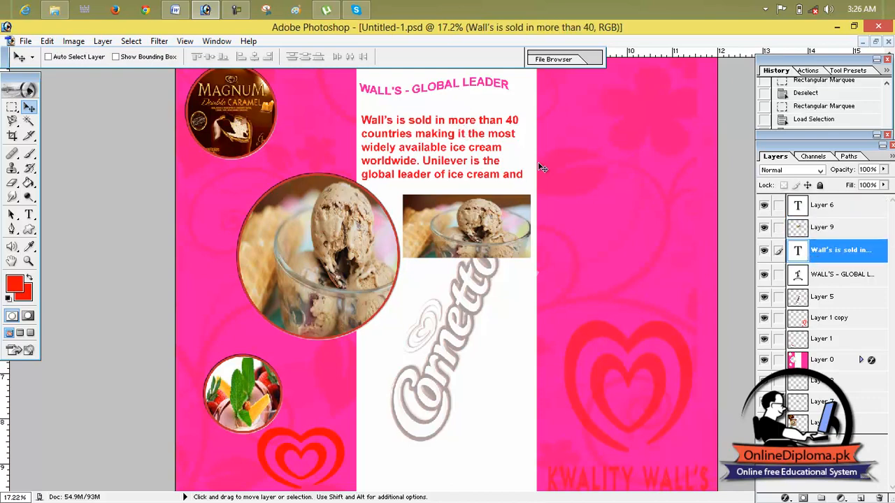
pyautogui.moveTo(482, 139); pyautogui.dragTo(484, 137)
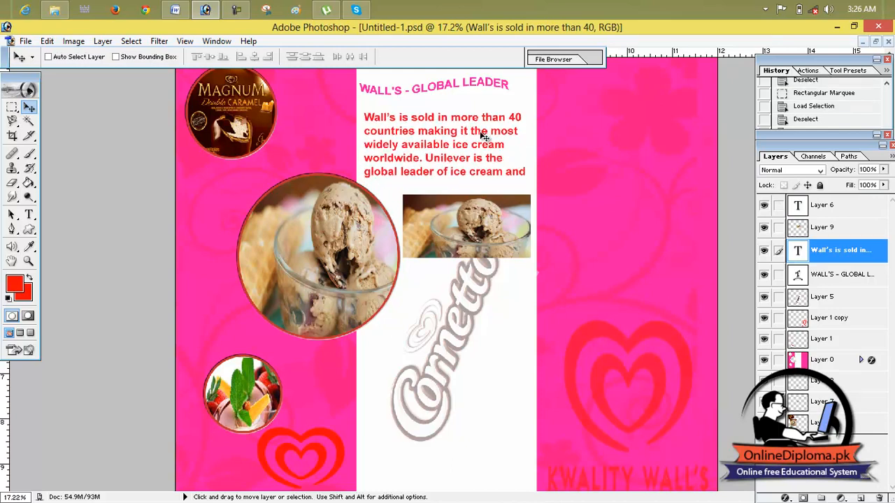
# - Copy the intro paragraph and the WALL'S - GLOBAL LEADER heading into the lower part of the white column, heading above paragraph
pyautogui.moveTo(482, 135); pyautogui.dragTo(484, 368)
pyautogui.moveTo(438, 91)
pyautogui.mouseDown()
pyautogui.moveTo(438, 290)
pyautogui.moveTo(441, 189)
pyautogui.moveTo(429, 96)
pyautogui.mouseUp()
pyautogui.click(803, 205)
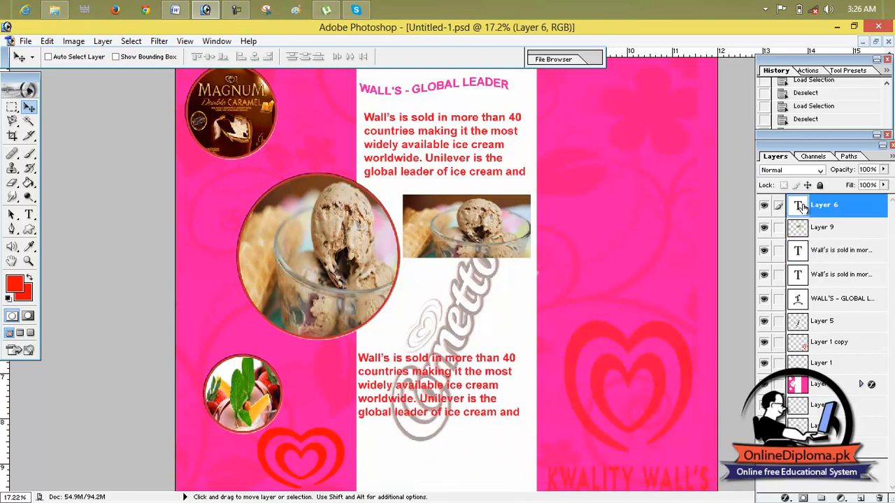
pyautogui.moveTo(807, 288); pyautogui.dragTo(727, 275)
pyautogui.moveTo(461, 86); pyautogui.dragTo(459, 334)
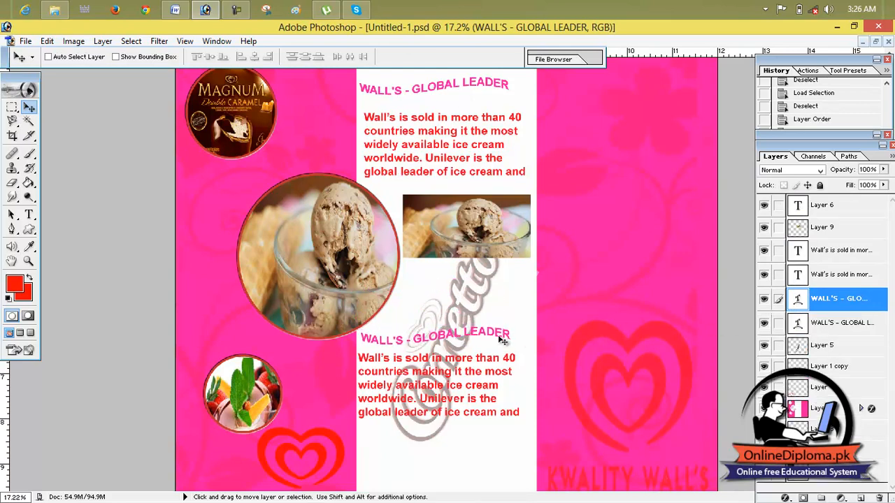
# - Duplicate the heading once more and place another copy of the paragraph directly beneath the second one
pyautogui.scroll(-1, 491, 347)
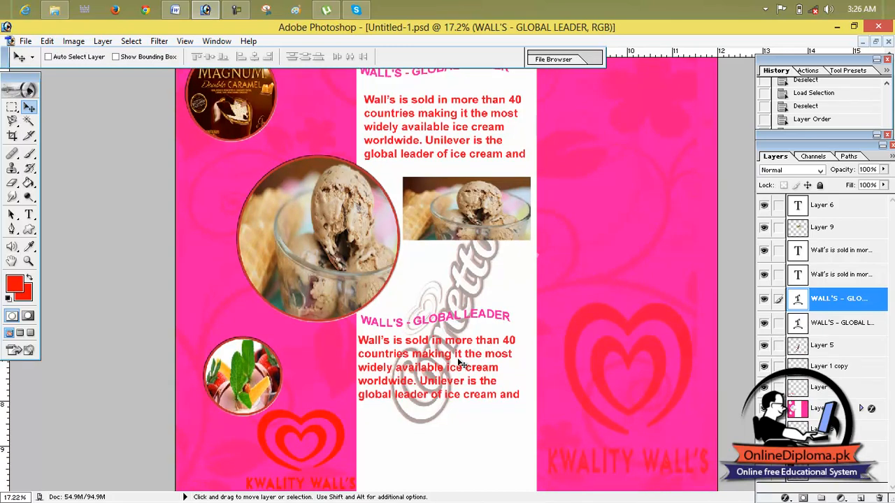
pyautogui.moveTo(458, 369); pyautogui.dragTo(492, 500)
pyautogui.click(835, 275)
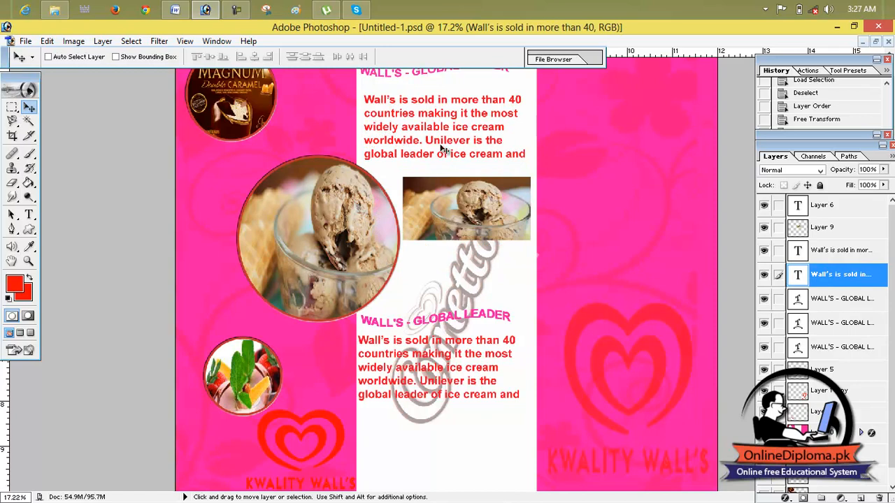
pyautogui.moveTo(443, 152); pyautogui.dragTo(443, 187)
pyautogui.moveTo(449, 423); pyautogui.dragTo(435, 458)
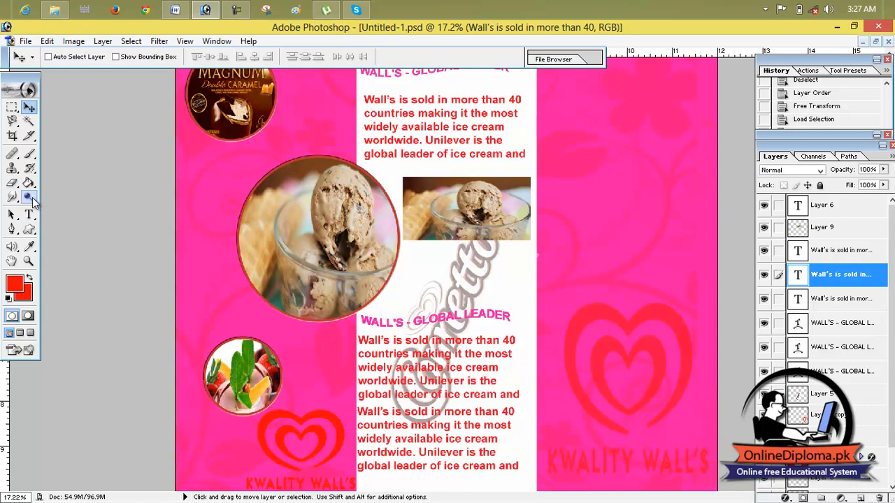
# - Magnify the large ice cream circle to 100% to examine its red border and picture detail
pyautogui.click(29, 261)
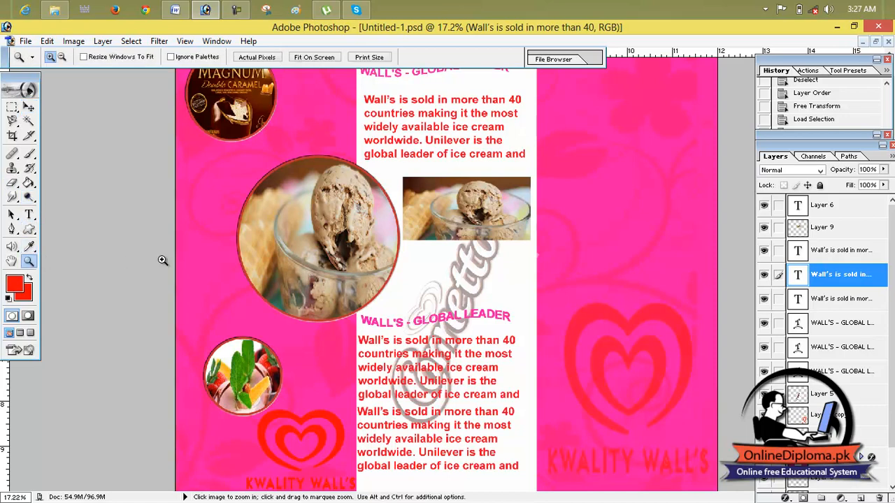
pyautogui.click(319, 246)
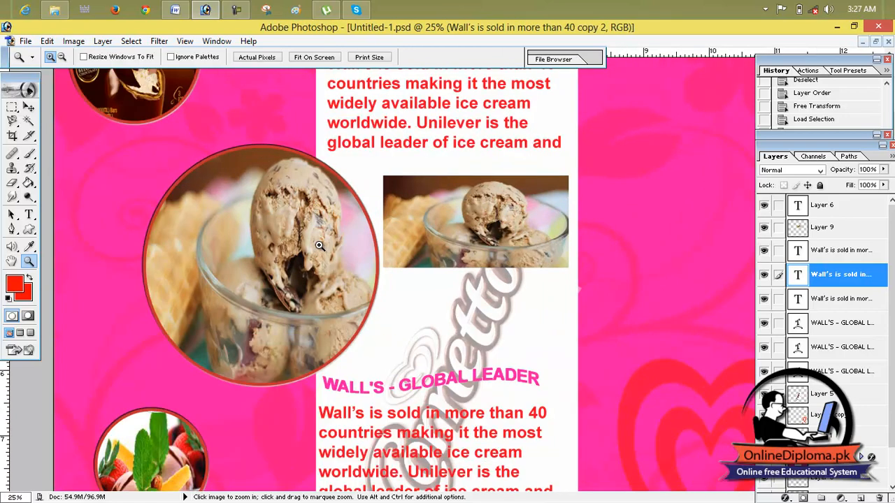
pyautogui.click(319, 245)
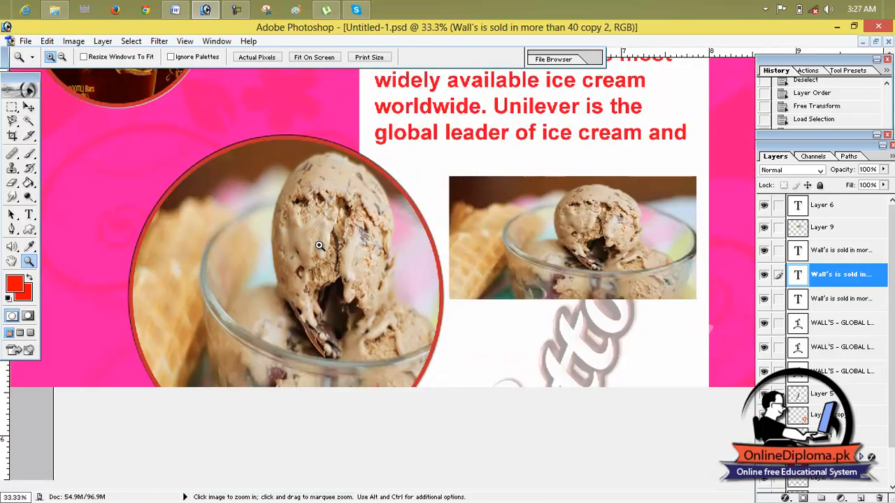
pyautogui.click(319, 246)
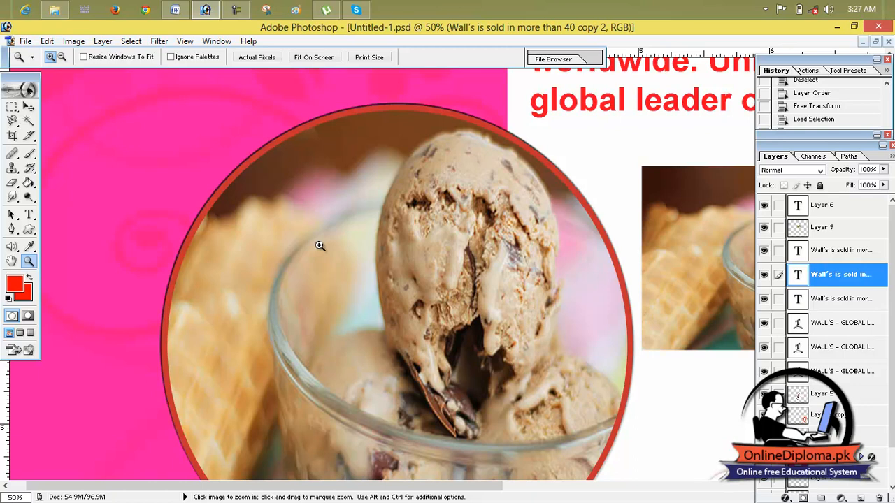
pyautogui.click(319, 246)
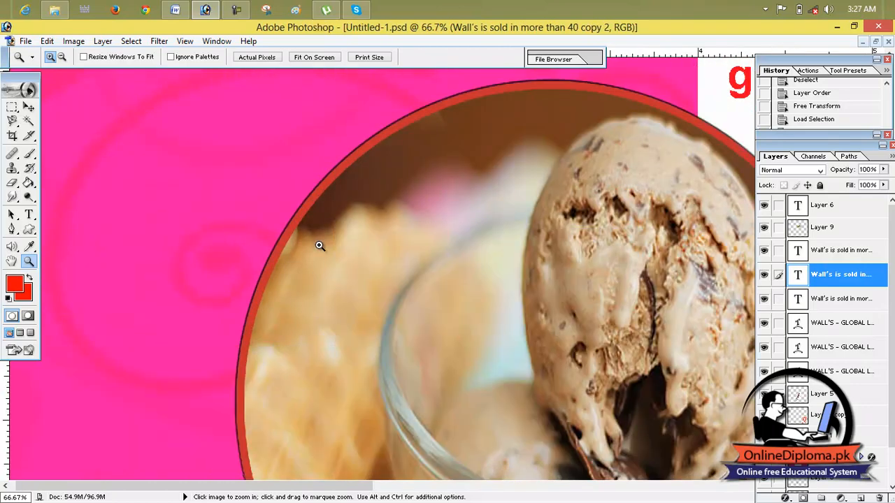
pyautogui.click(319, 246)
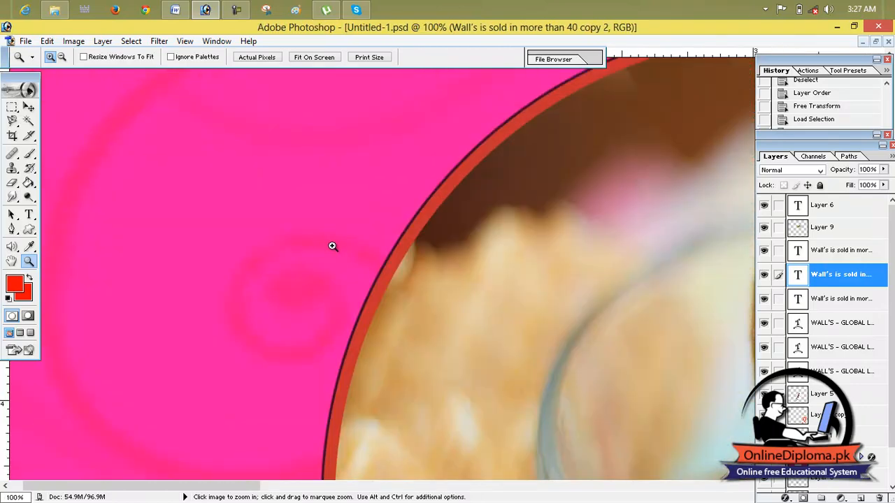
# - Inspect the large ice cream circle's red border at 200%, and return to a view of the whole brochure
pyautogui.click(332, 247)
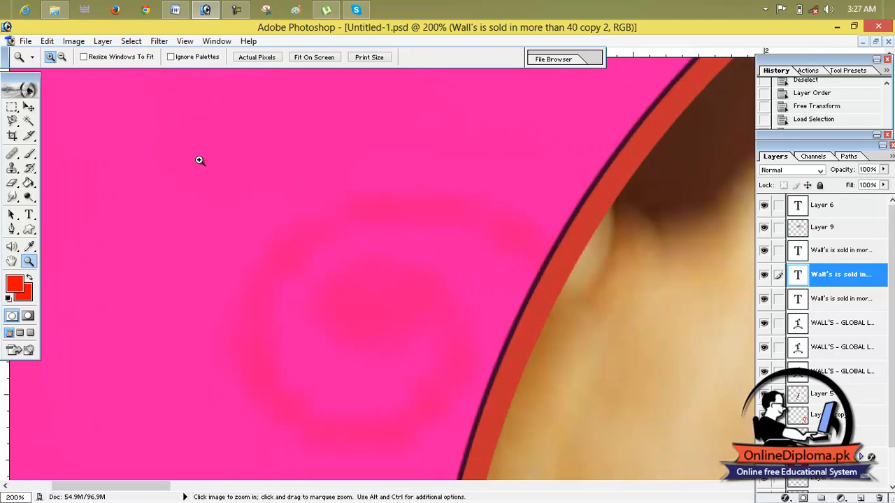
pyautogui.scroll(-5, 422, 203)
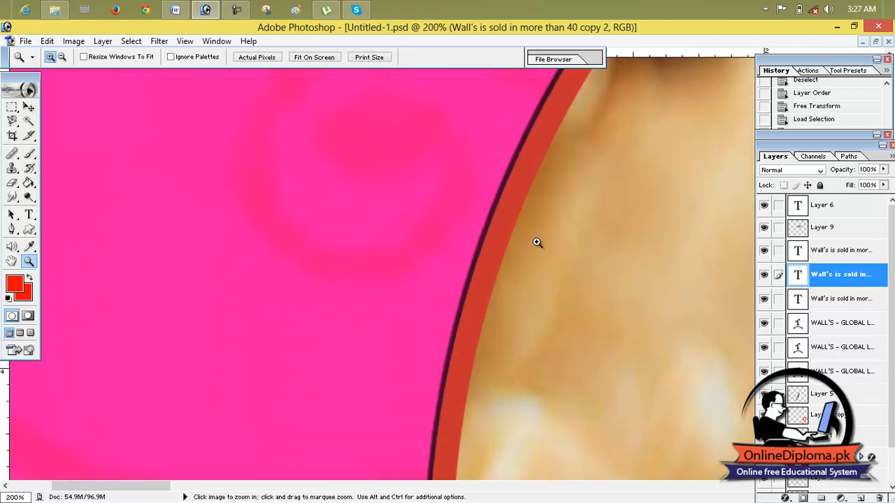
pyautogui.scroll(3, 536, 242)
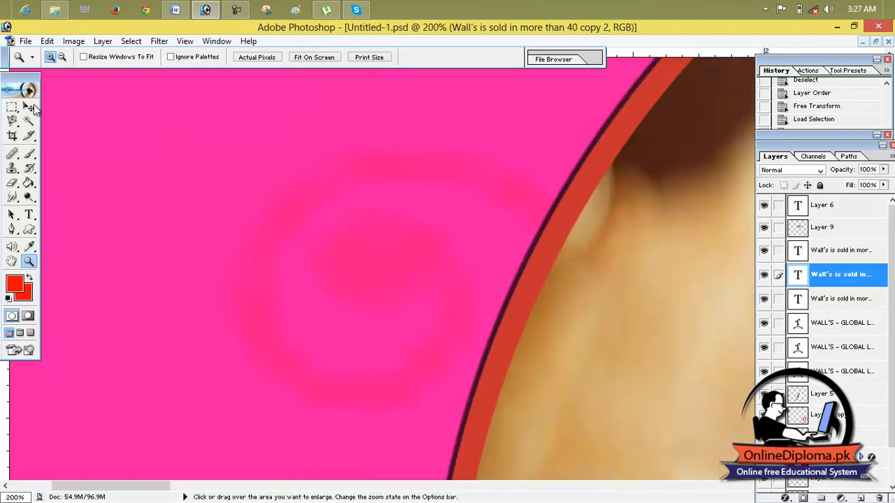
pyautogui.click(62, 57)
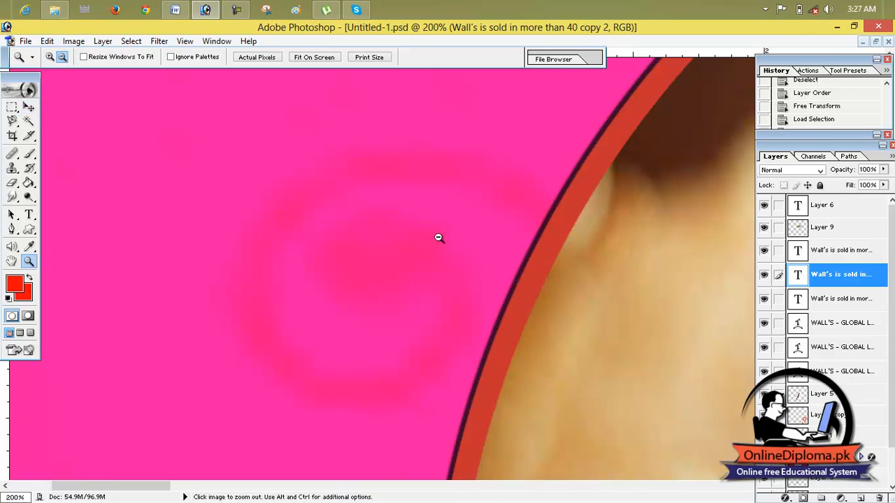
pyautogui.click(439, 238)
pyautogui.click(438, 237)
pyautogui.click(439, 238)
pyautogui.click(438, 238)
pyautogui.click(438, 238)
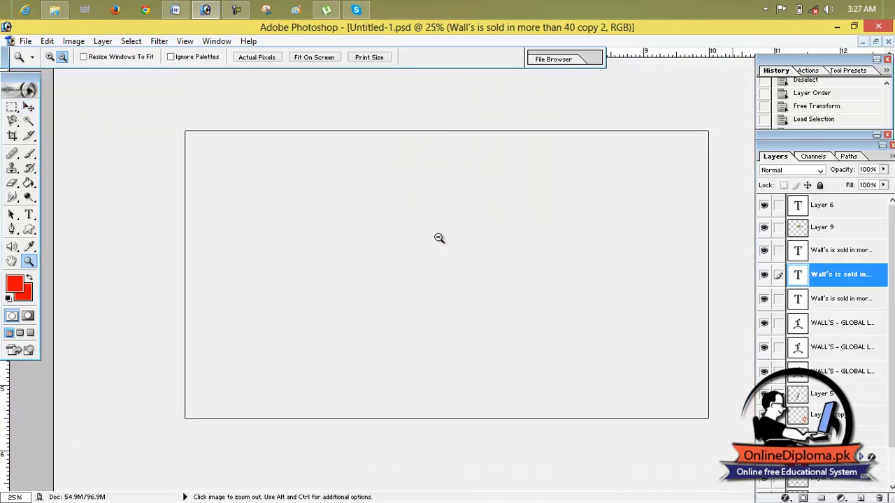
pyautogui.click(439, 238)
pyautogui.click(439, 238)
pyautogui.click(439, 237)
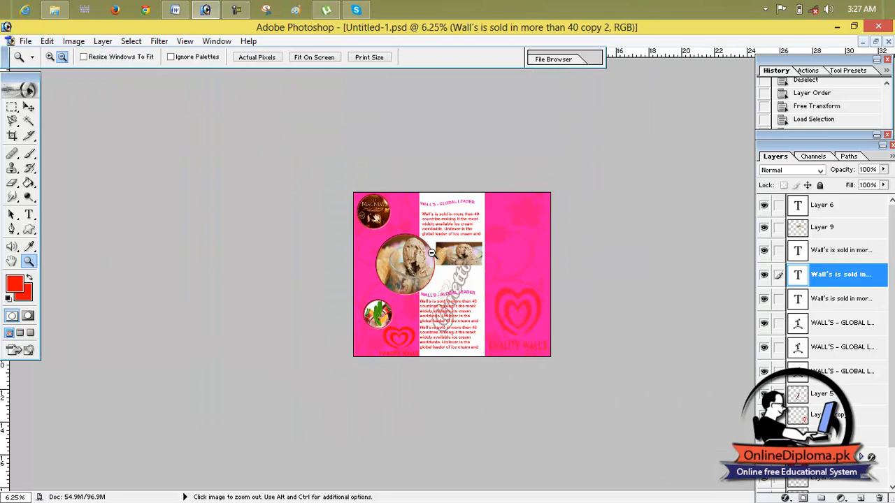
pyautogui.scroll(-4, 430, 249)
pyautogui.scroll(12, 430, 249)
pyautogui.scroll(1, 430, 248)
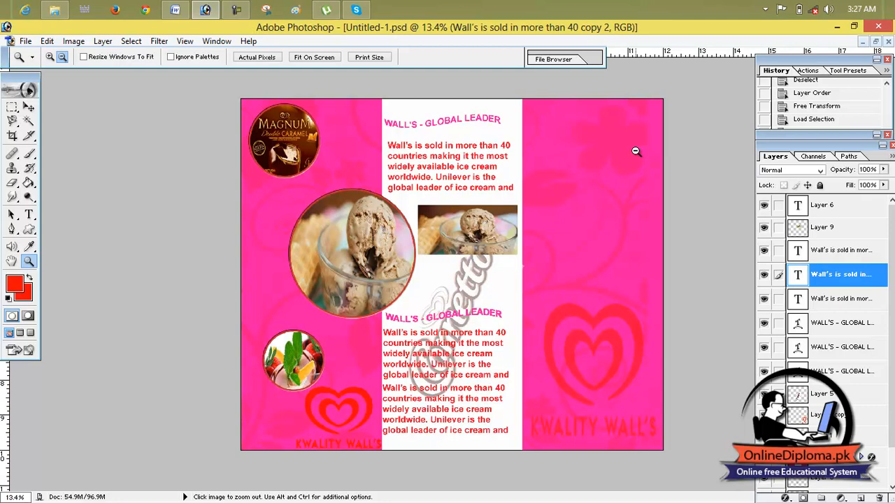
# - Move the faded KWALITY WALL'S logo to the upper part of the right-hand pink panel
pyautogui.click(27, 106)
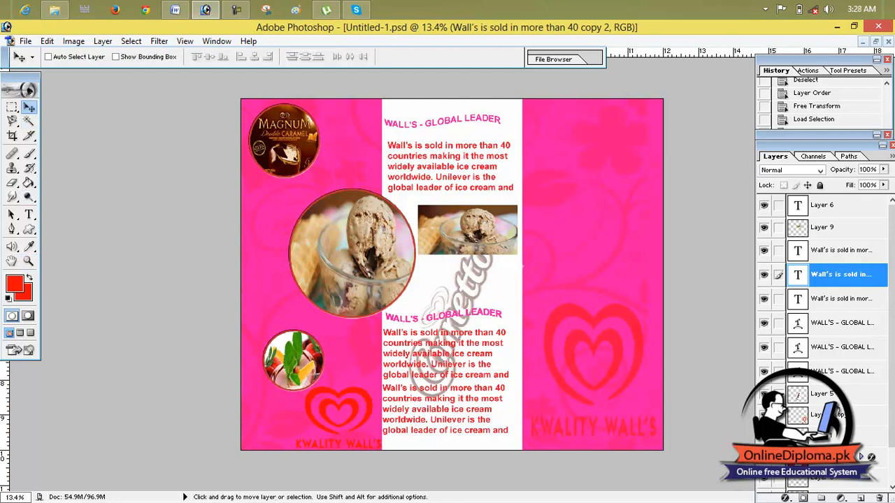
pyautogui.click(817, 417)
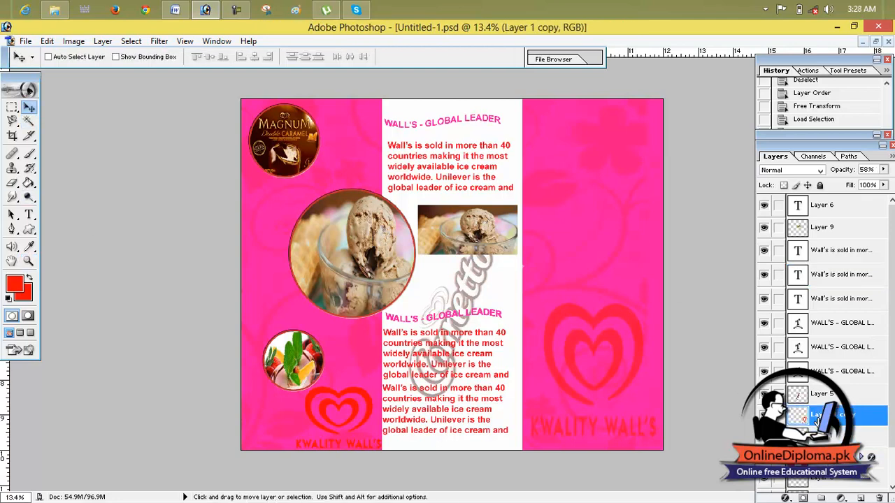
pyautogui.moveTo(583, 340); pyautogui.dragTo(580, 146)
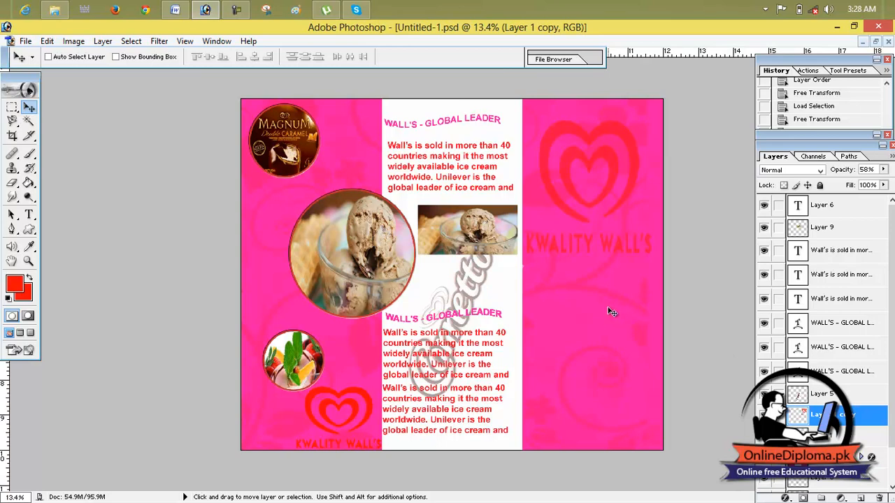
pyautogui.moveTo(12, 107); pyautogui.dragTo(56, 120)
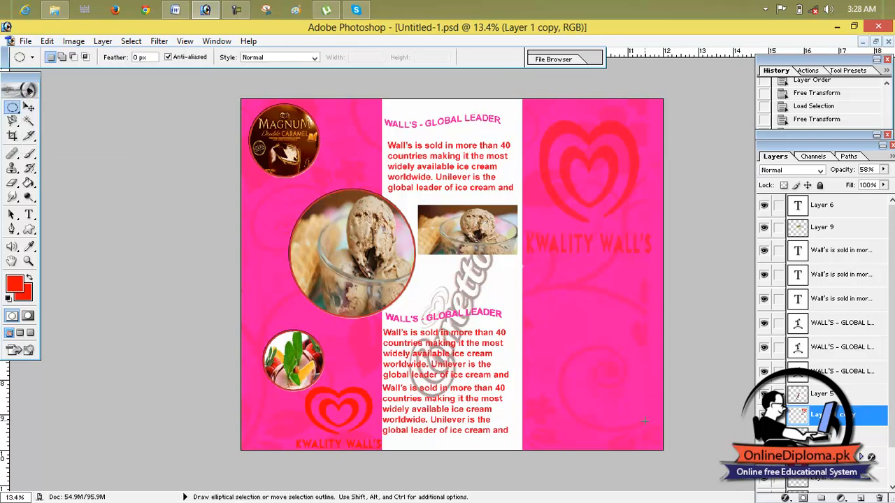
pyautogui.moveTo(650, 430); pyautogui.dragTo(655, 435)
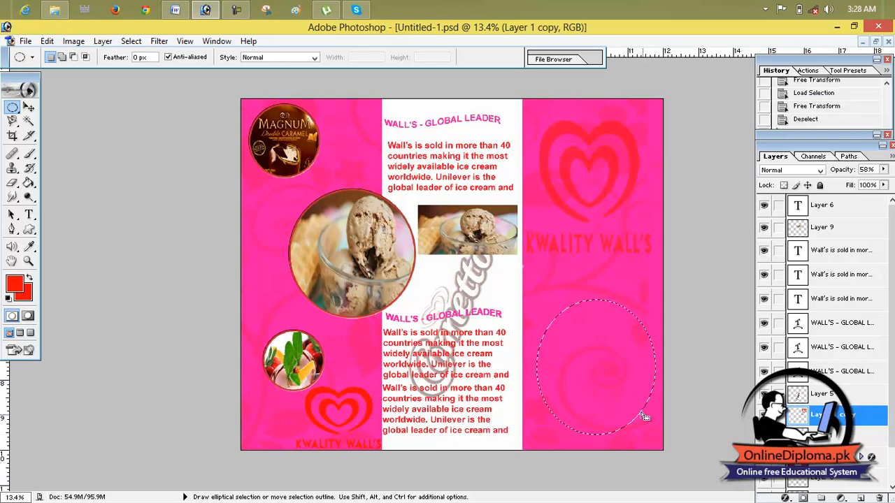
pyautogui.click(608, 380)
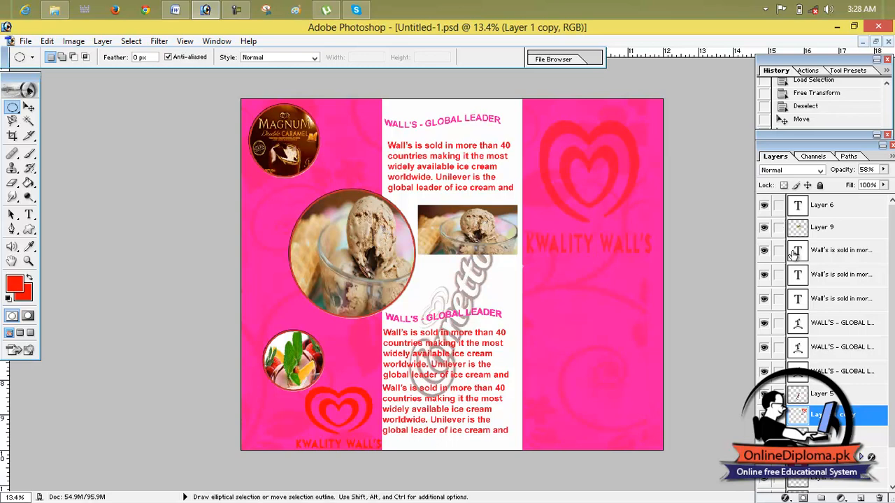
# - Link all the brochure's layers to Layer 1 copy and merge the linked layers into one
pyautogui.moveTo(780, 209); pyautogui.dragTo(783, 378)
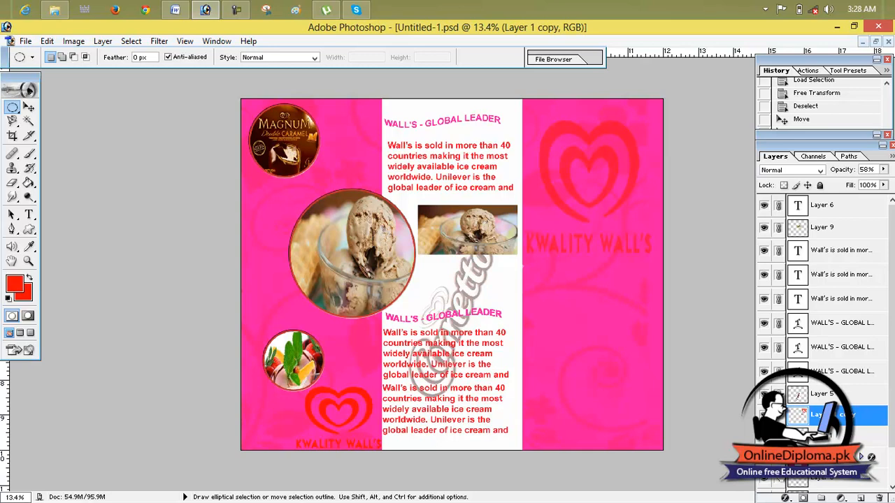
pyautogui.scroll(-2, 892, 397)
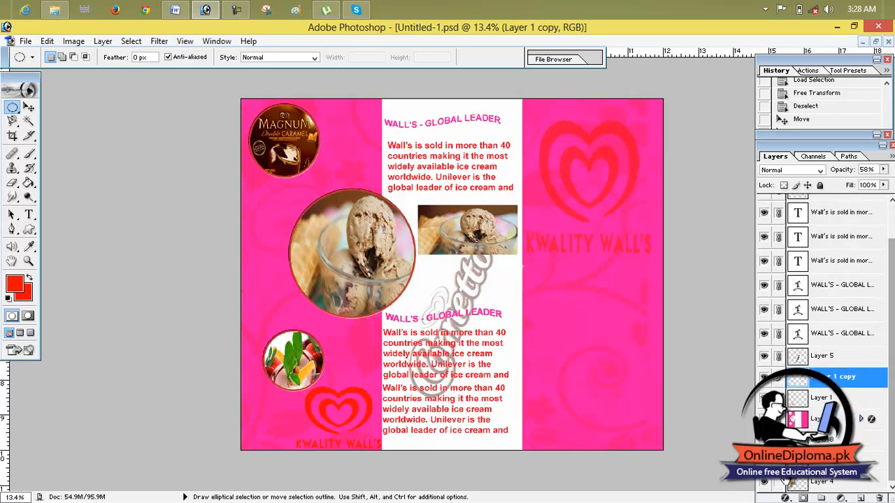
pyautogui.click(105, 42)
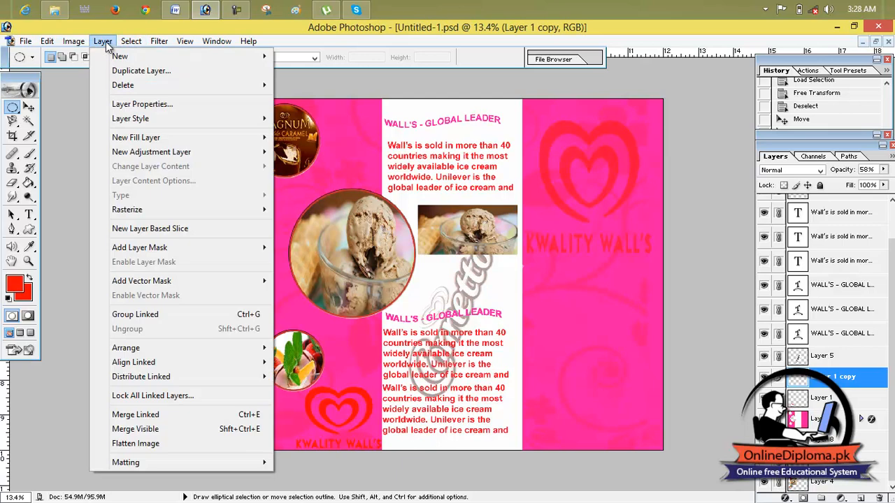
pyautogui.click(191, 416)
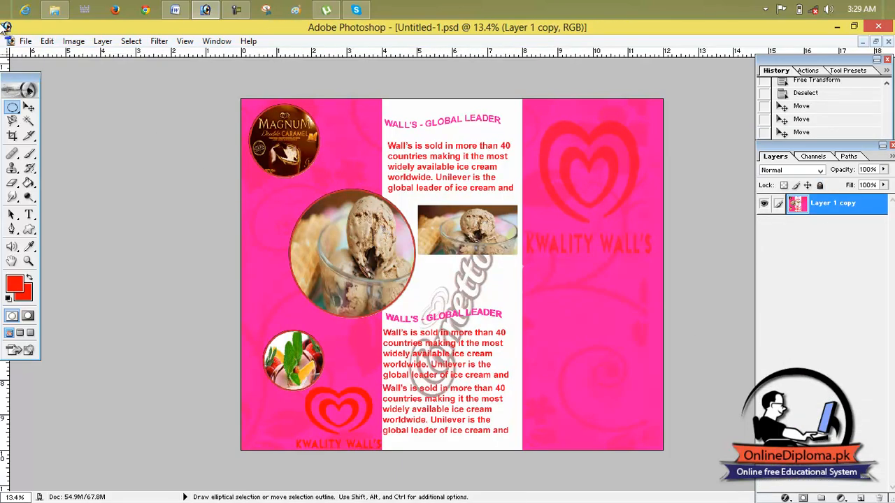
# - Open the magnum picture from New folder (2)
pyautogui.click(25, 42)
pyautogui.click(41, 68)
pyautogui.click(444, 234)
pyautogui.click(500, 233)
pyautogui.click(524, 155)
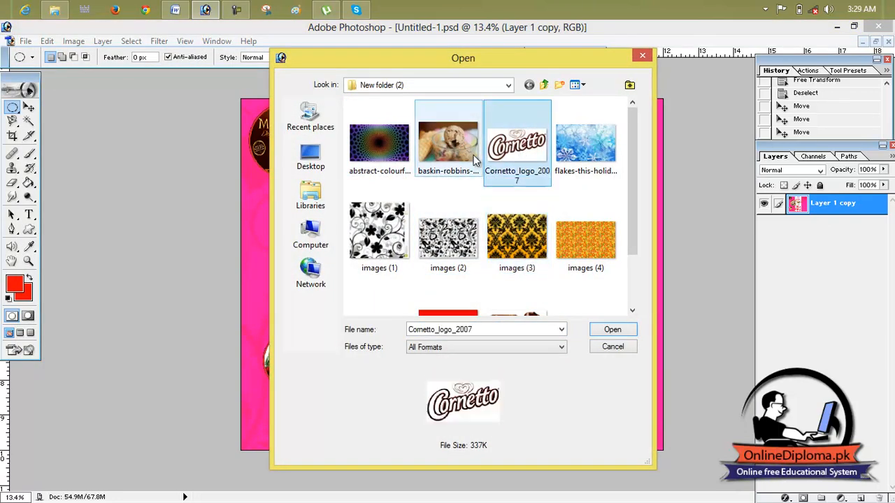
pyautogui.moveTo(631, 149); pyautogui.dragTo(631, 223)
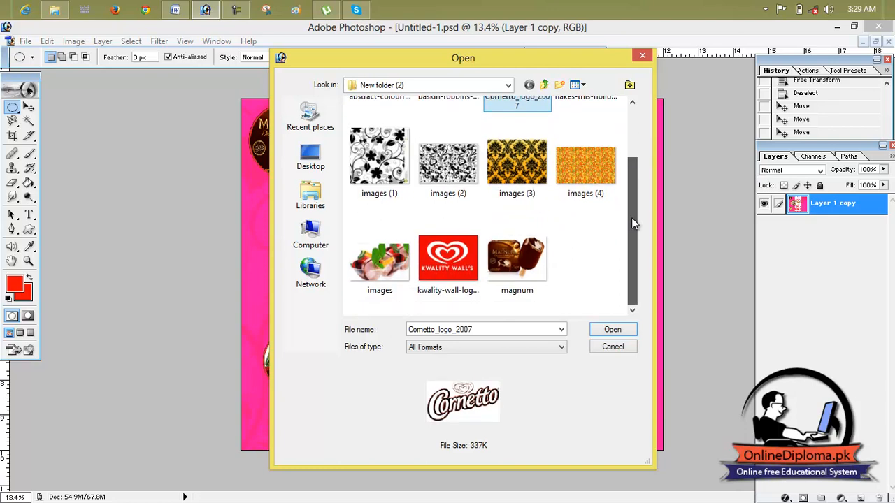
pyautogui.click(517, 266)
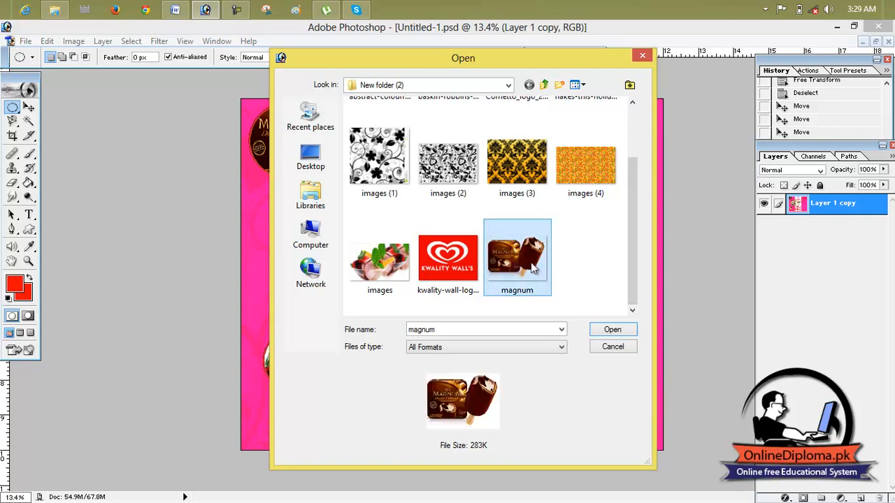
pyautogui.doubleClick(530, 268)
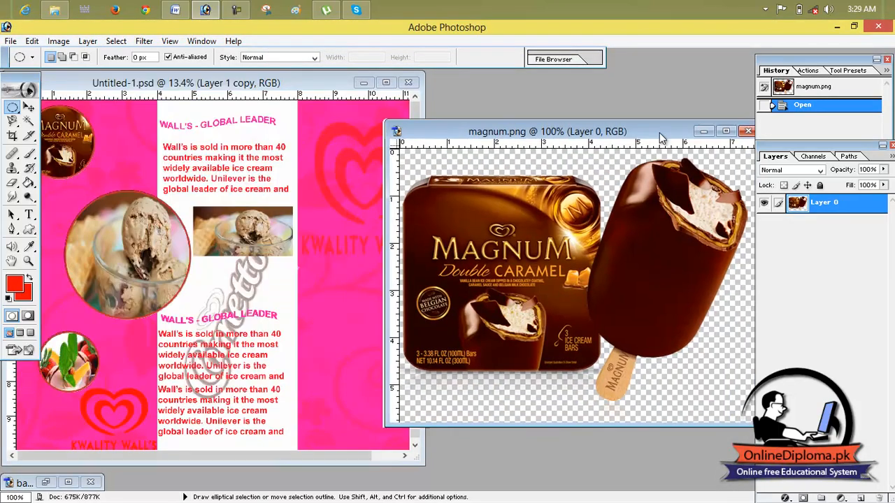
# - Copy the Magnum picture into the brochure document with the Move tool and maximize the brochure window
pyautogui.moveTo(442, 302); pyautogui.dragTo(509, 282)
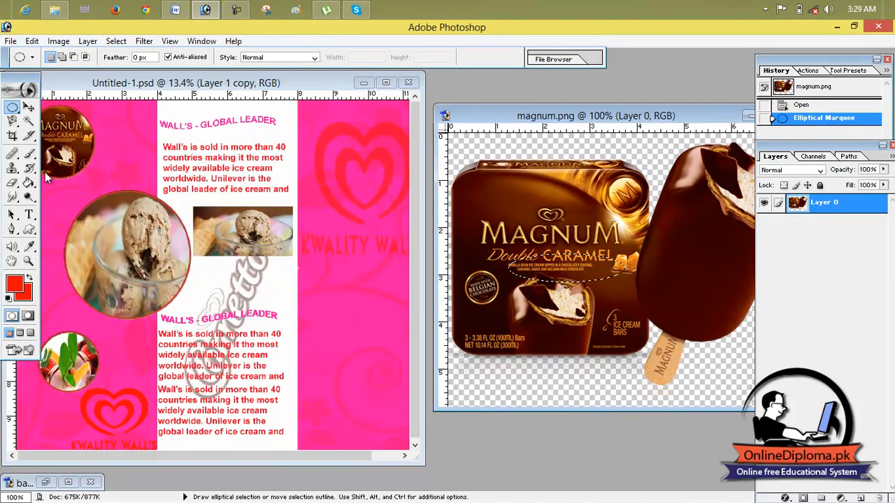
pyautogui.click(28, 107)
pyautogui.moveTo(554, 217); pyautogui.dragTo(353, 307)
pyautogui.click(385, 83)
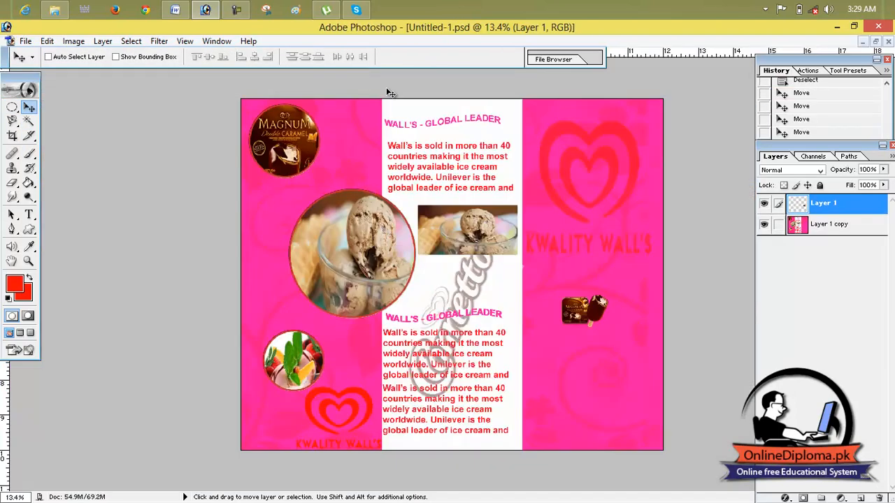
# - Enlarge the Magnum picture to about 280% width and 492% height, filling the lower part of the right-hand pink panel
pyautogui.moveTo(606, 320); pyautogui.dragTo(677, 288)
pyautogui.hotkey('ctrl', 't')
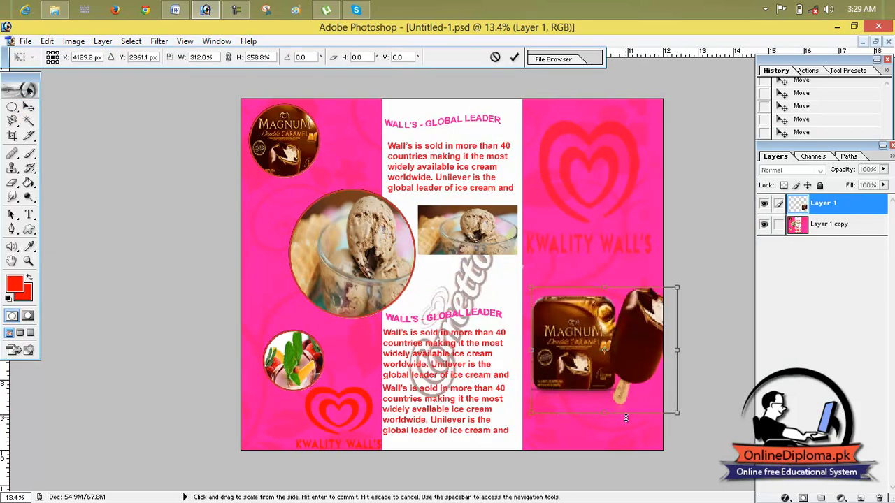
pyautogui.moveTo(603, 413)
pyautogui.mouseDown()
pyautogui.moveTo(597, 460)
pyautogui.moveTo(602, 410)
pyautogui.mouseUp()
pyautogui.moveTo(665, 375); pyautogui.dragTo(636, 376)
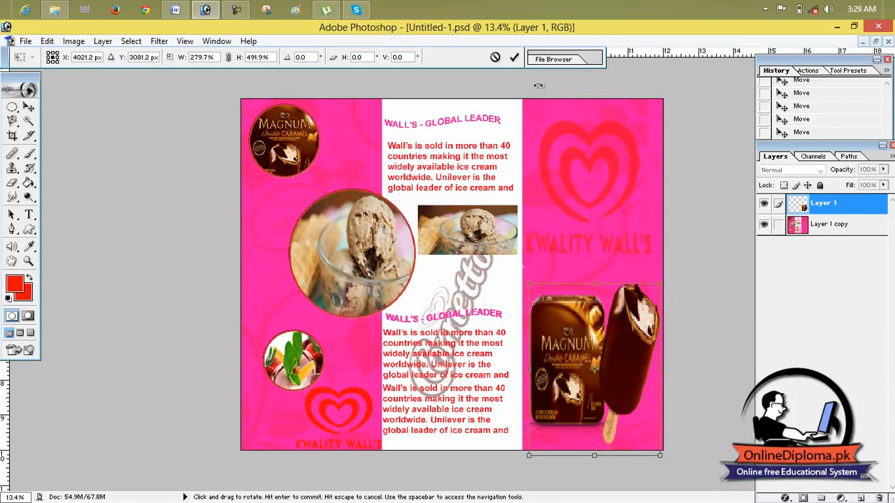
pyautogui.click(514, 58)
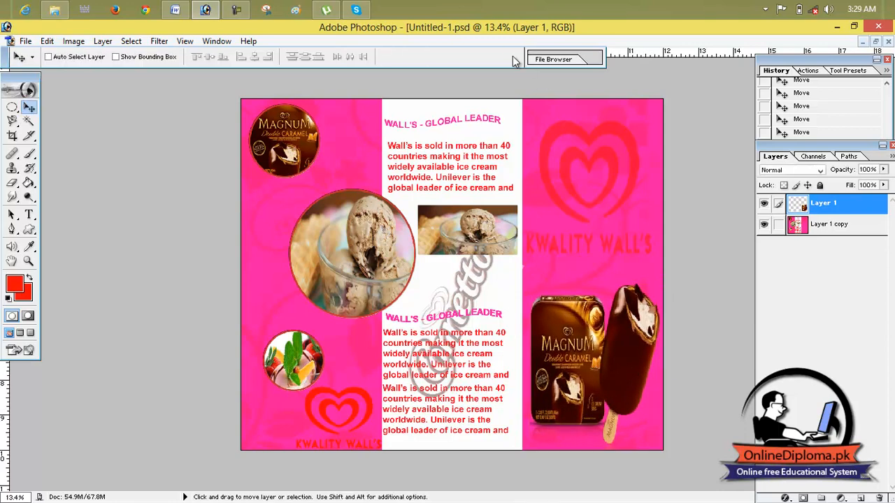
# - Blend the Magnum picture's layer into the pink panel with Overlay mode at 42% opacity
pyautogui.click(768, 171)
pyautogui.click(785, 283)
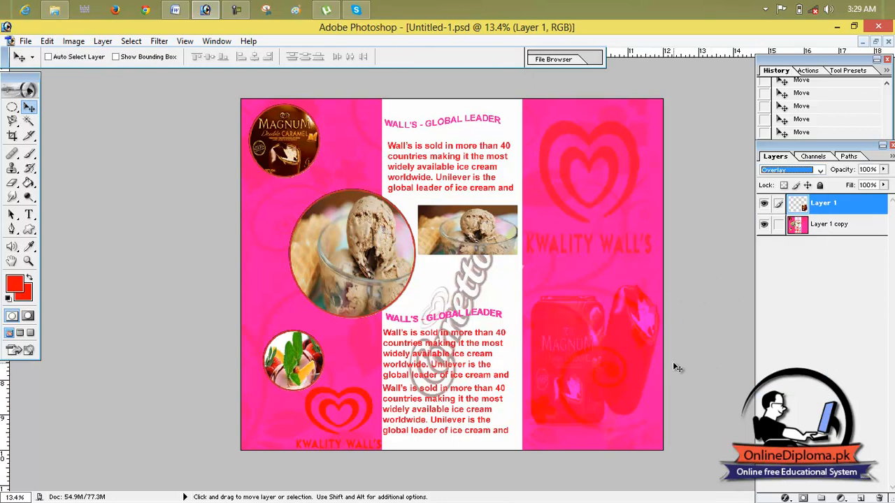
pyautogui.click(884, 169)
pyautogui.moveTo(883, 185); pyautogui.dragTo(846, 189)
pyautogui.click(694, 223)
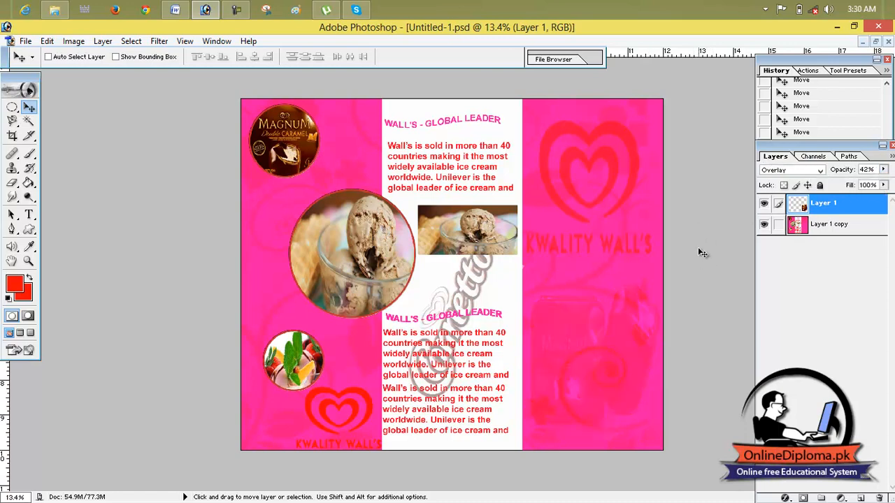